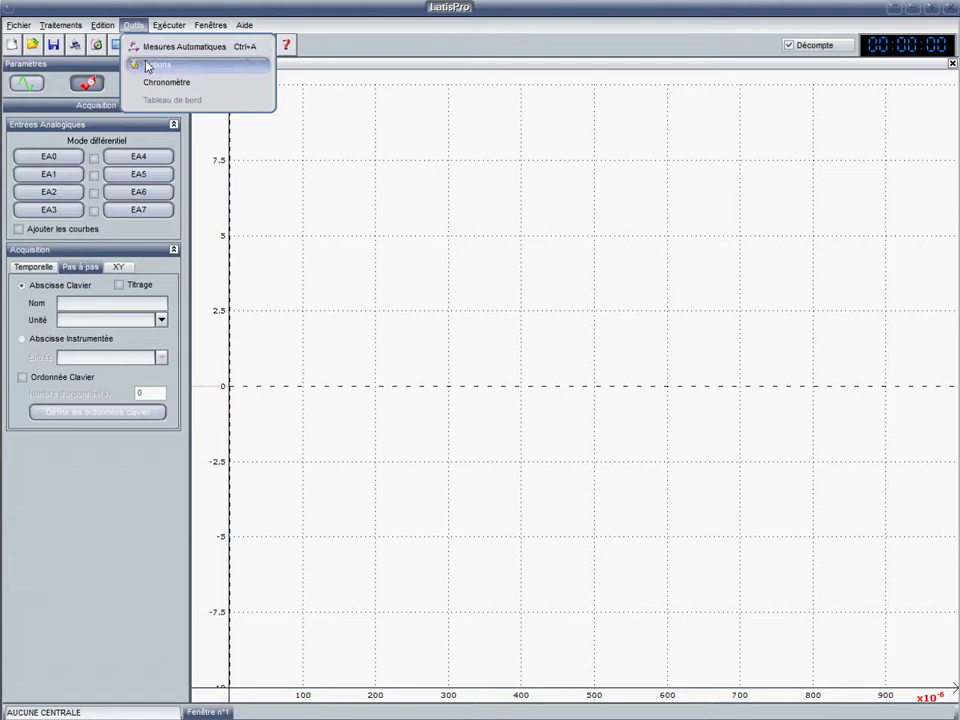
Check the video directory in the Chemin & Réseau options and close the options with OK.
click(146, 64)
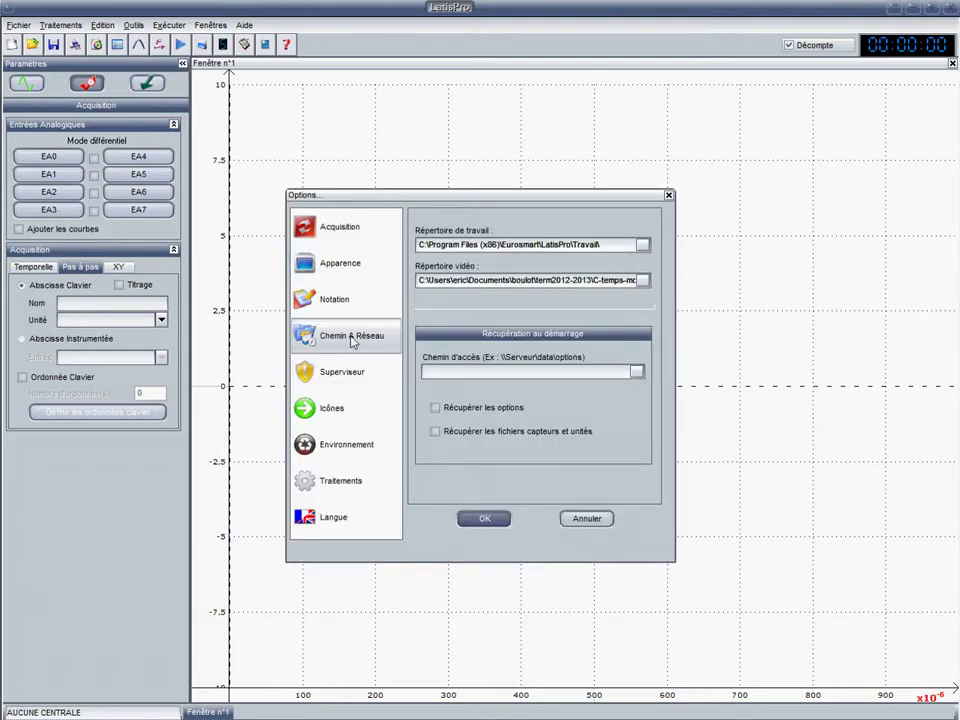
click(645, 282)
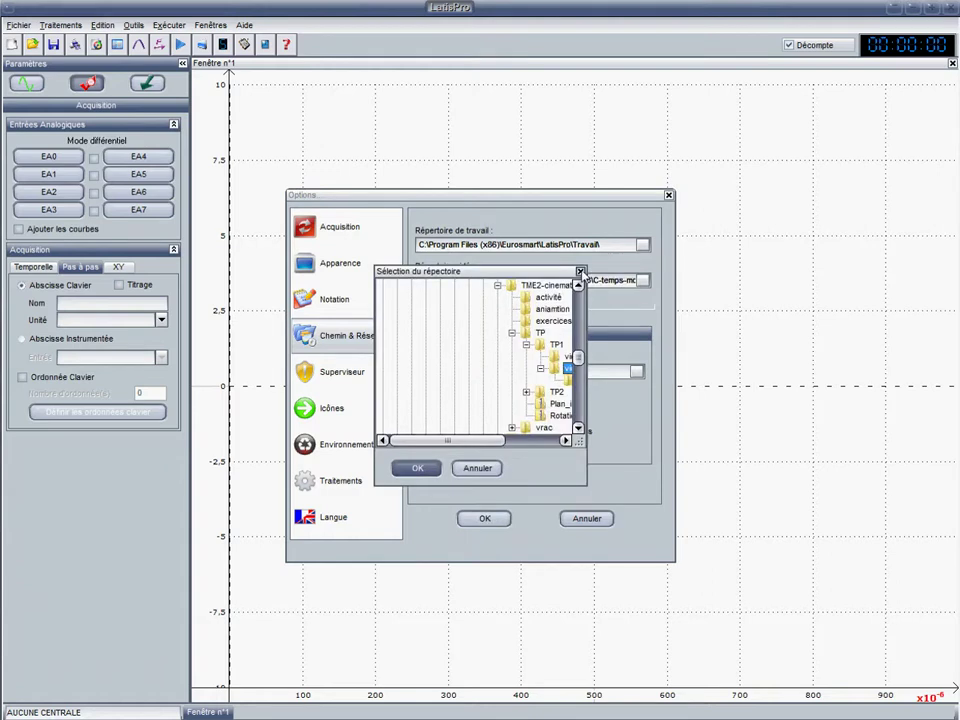
click(580, 272)
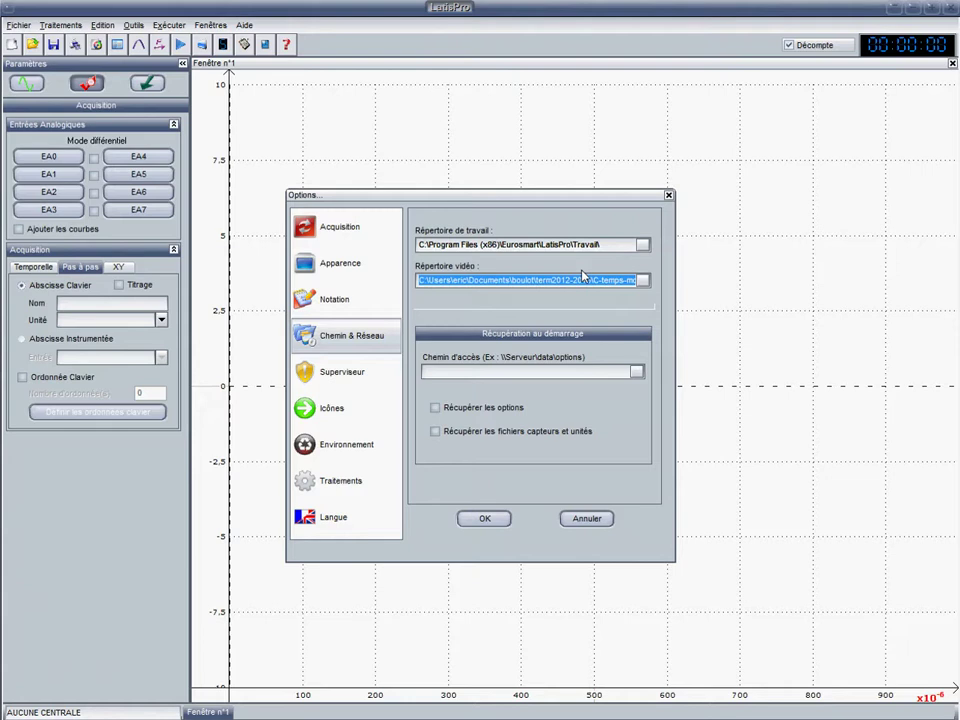
click(487, 522)
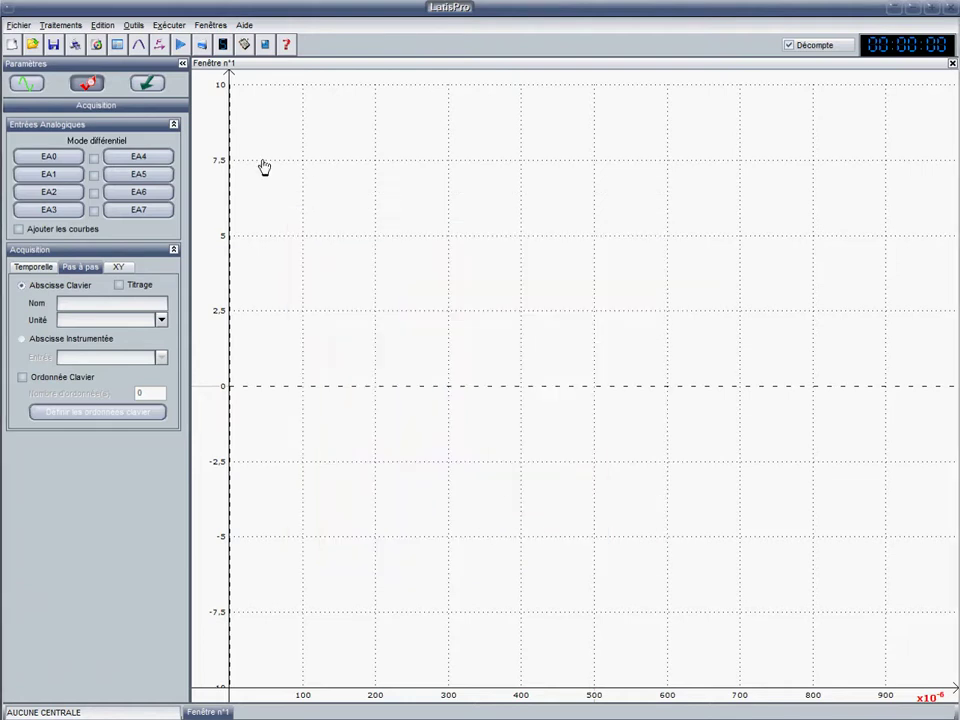
Open the video Bille_2_air.avi from the Bille_2 folder in the video sequence tool.
click(97, 45)
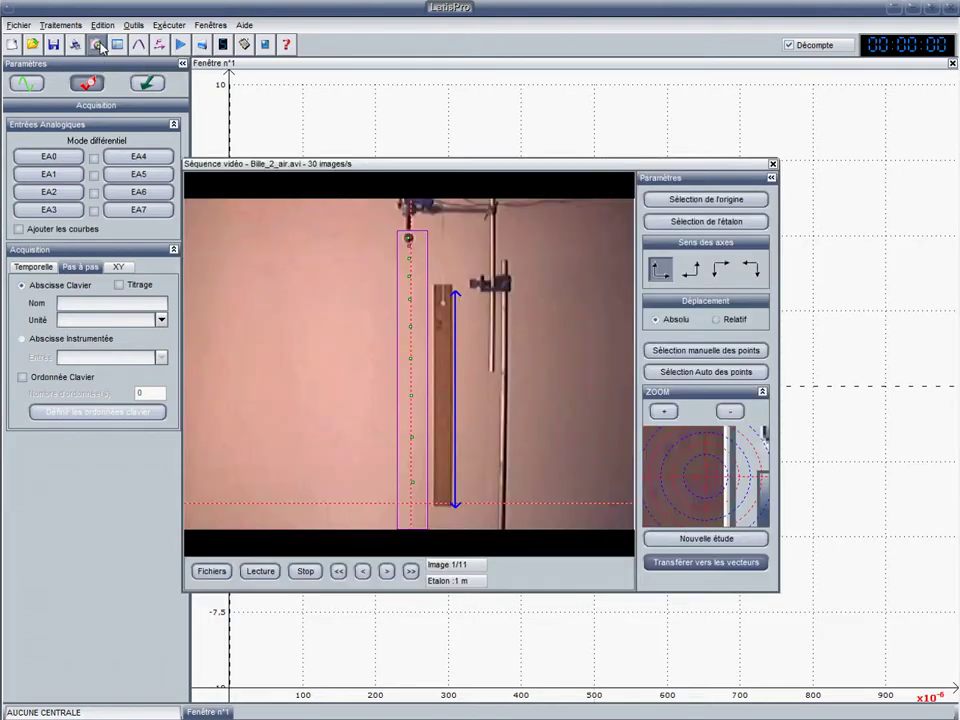
click(212, 572)
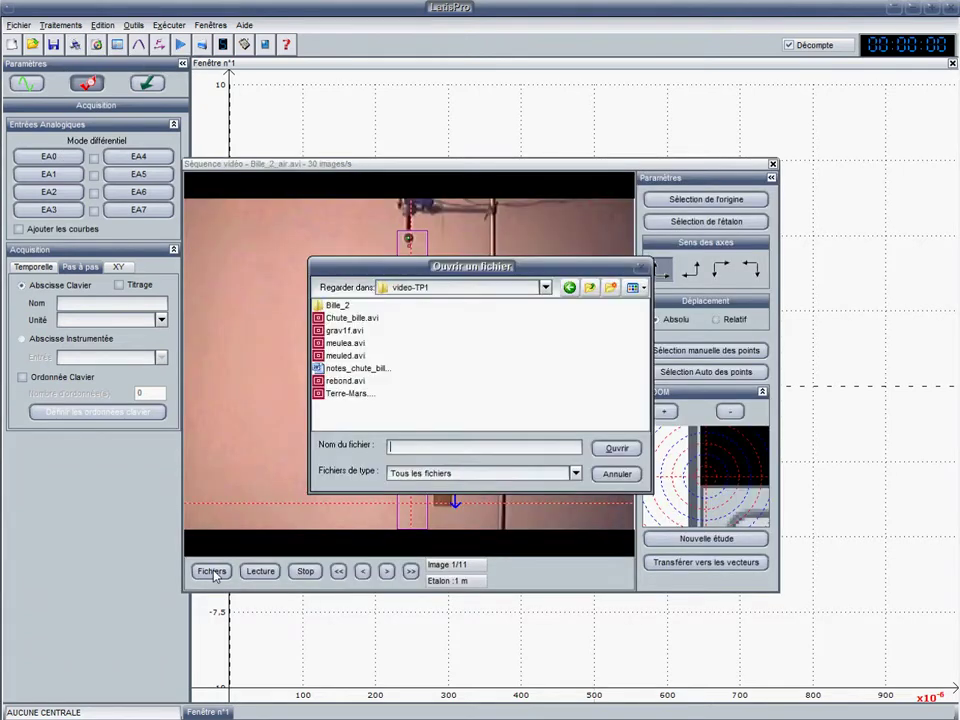
double_click(334, 303)
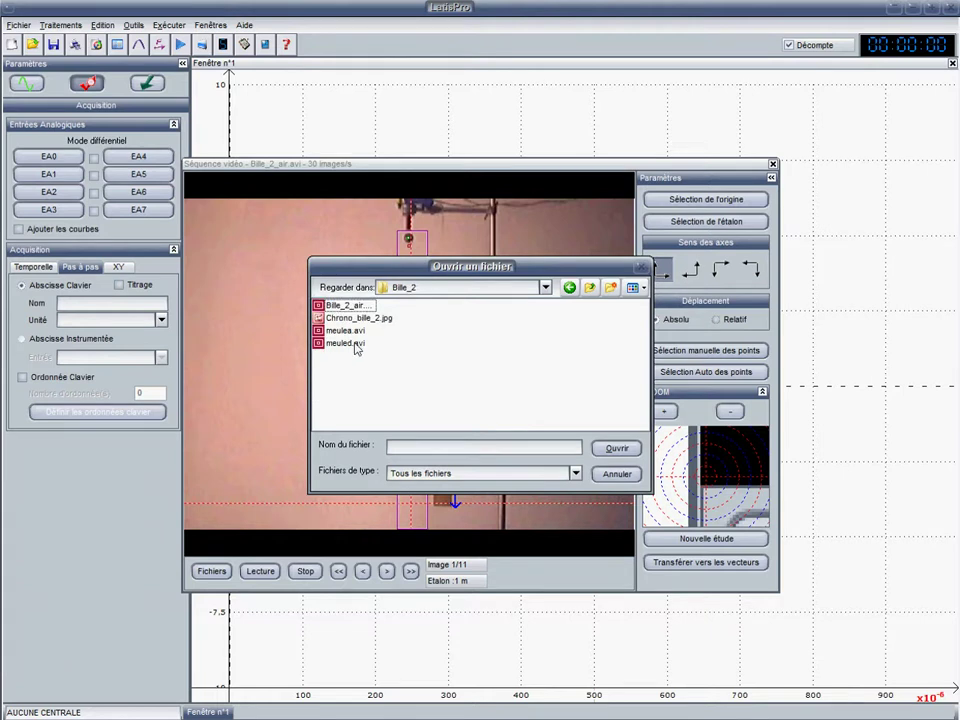
click(345, 305)
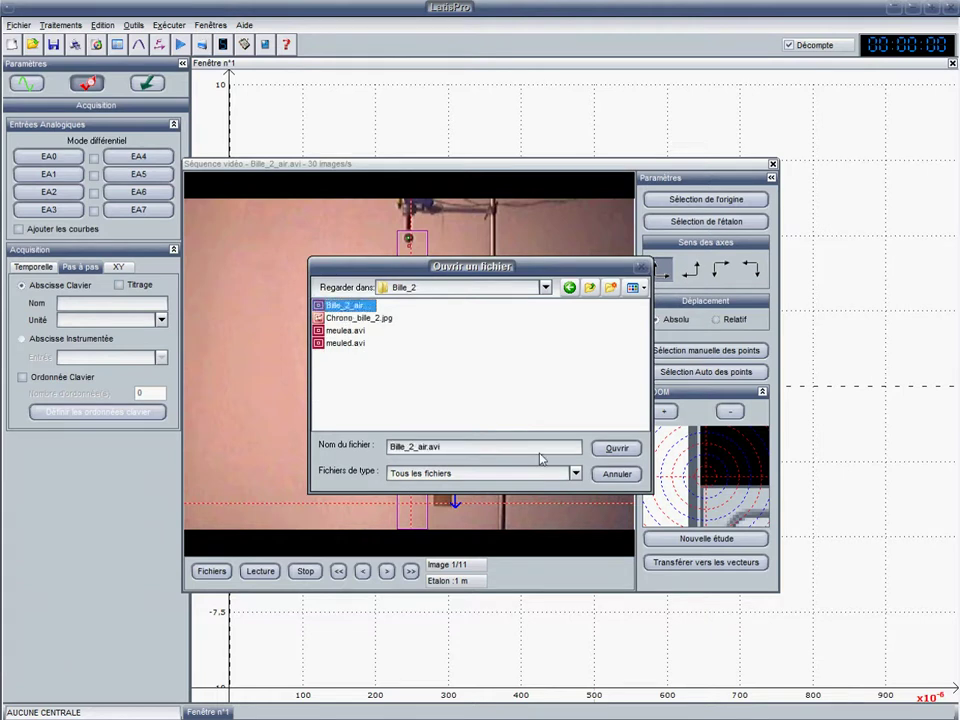
click(614, 450)
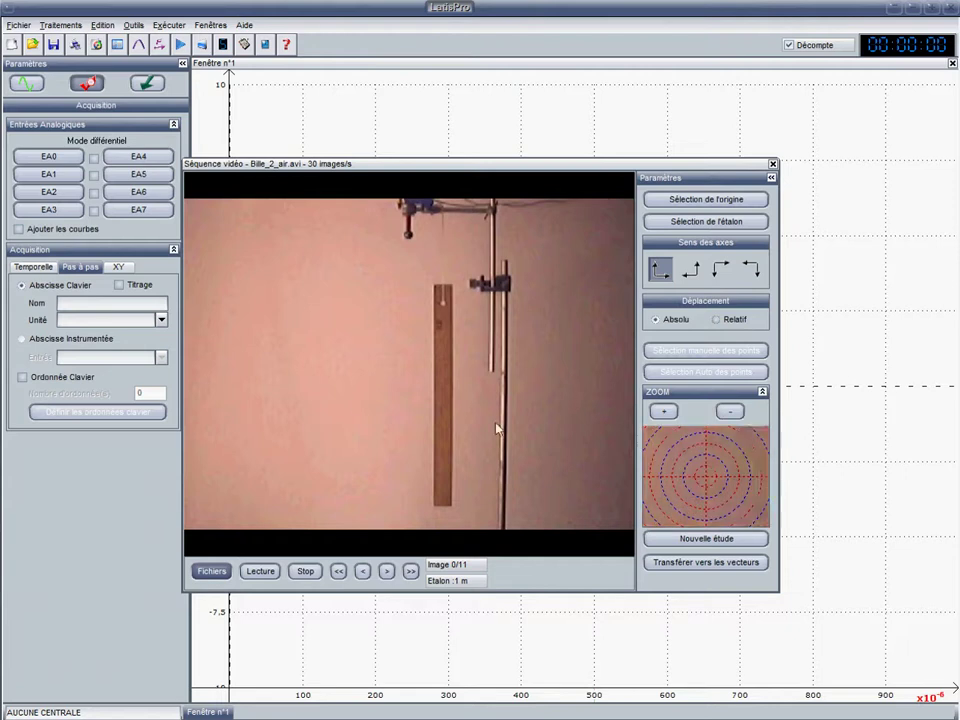
Preview the ball's fall by advancing through the video frame by frame and playing it.
click(389, 573)
click(389, 573)
click(389, 573)
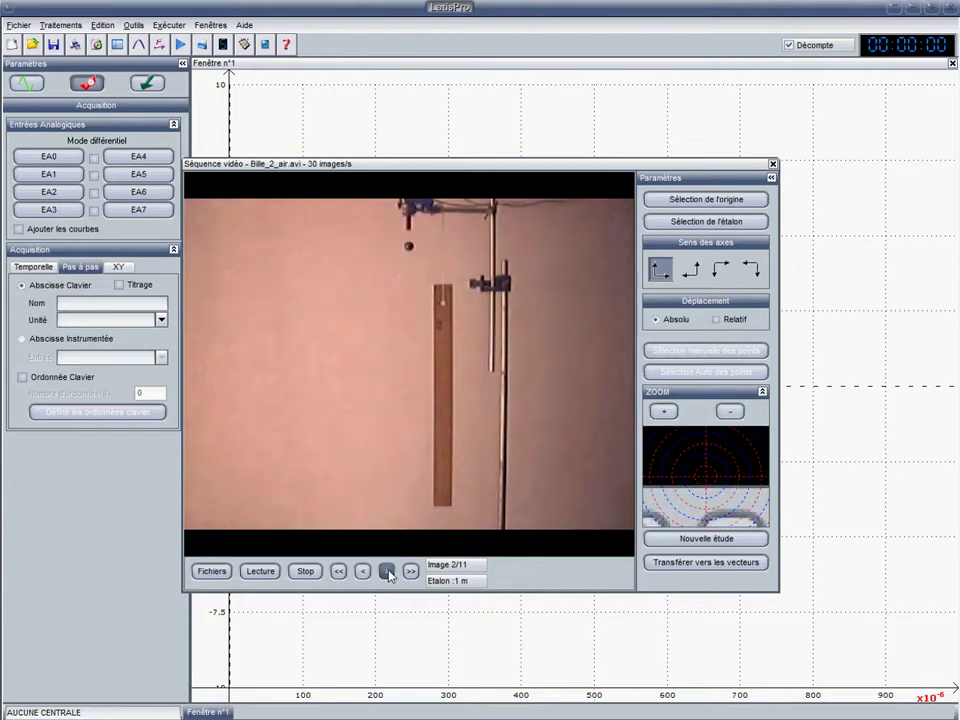
click(389, 573)
click(389, 573)
click(389, 573)
click(255, 571)
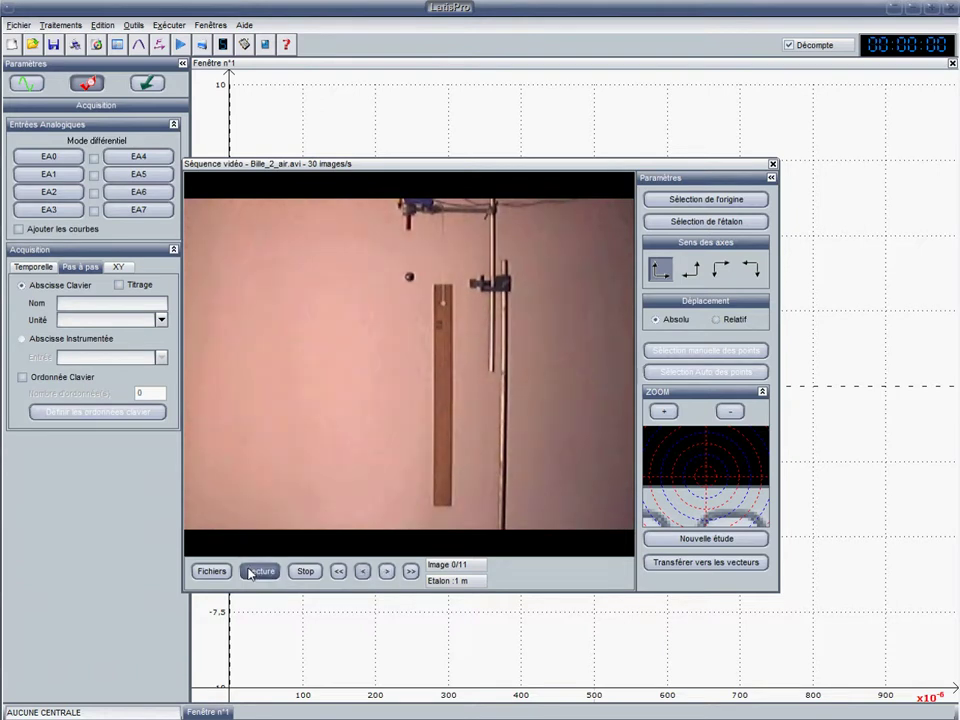
Return to the first image and place the origin of the axes to the left of the ruler, just below its lower end.
click(342, 574)
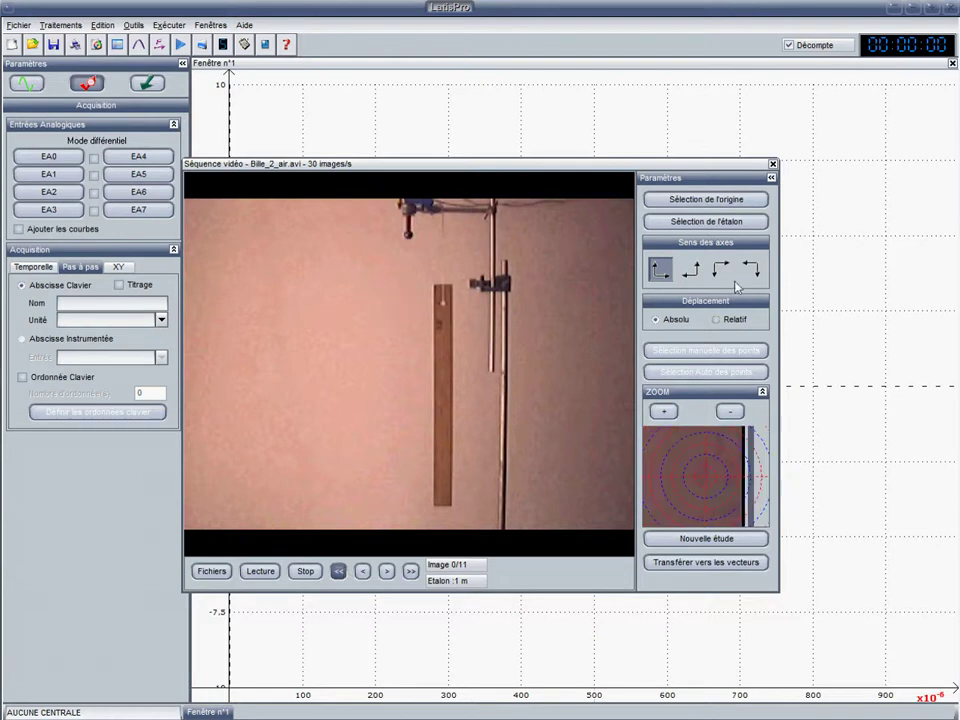
click(713, 201)
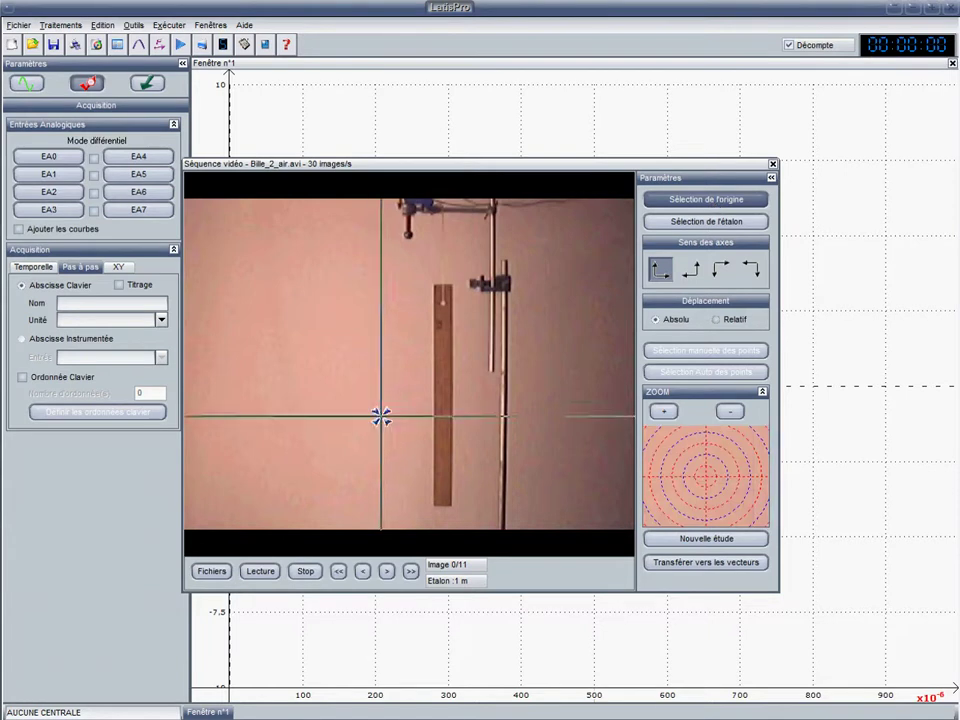
click(383, 513)
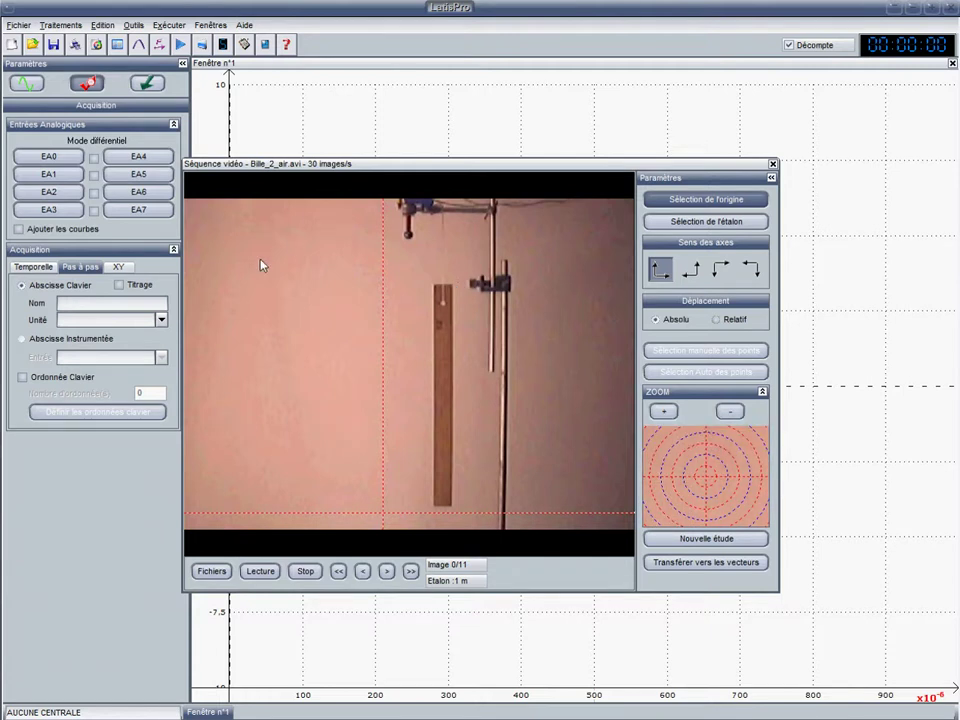
Consult Chrono_bille_2.jpg in the Bille_2 folder and set the scale along the ruler's full height to 0,507 m.
click(230, 718)
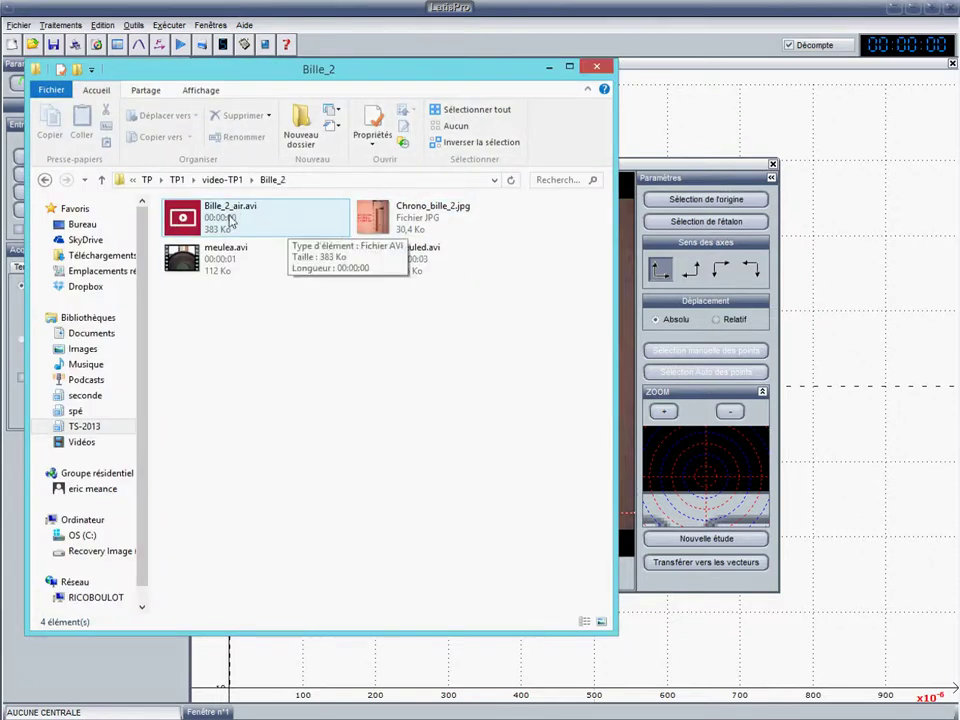
double_click(395, 226)
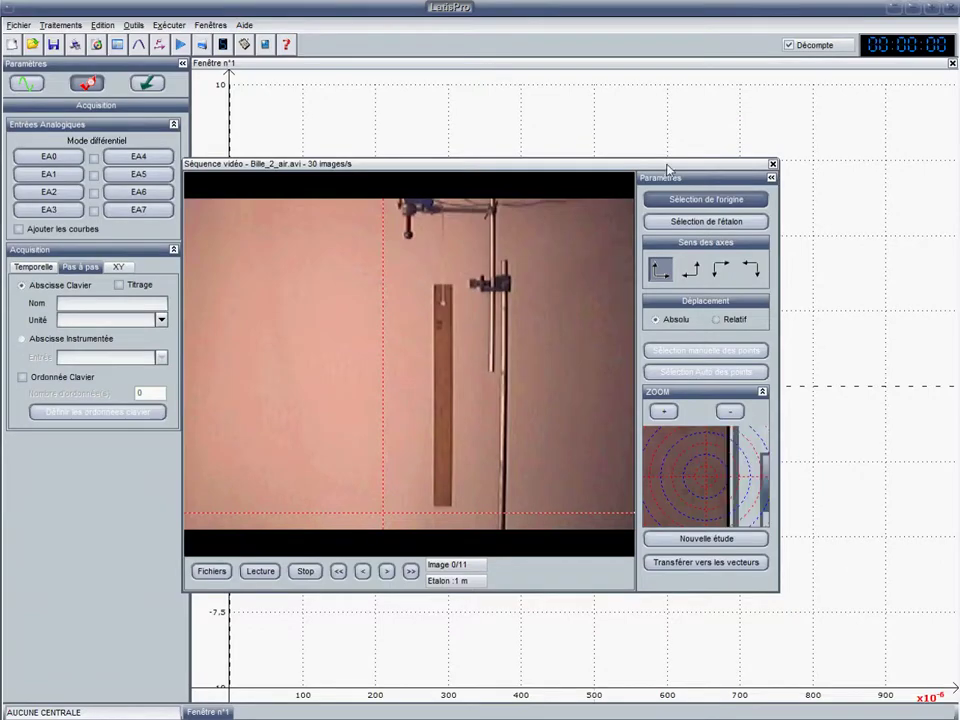
click(700, 222)
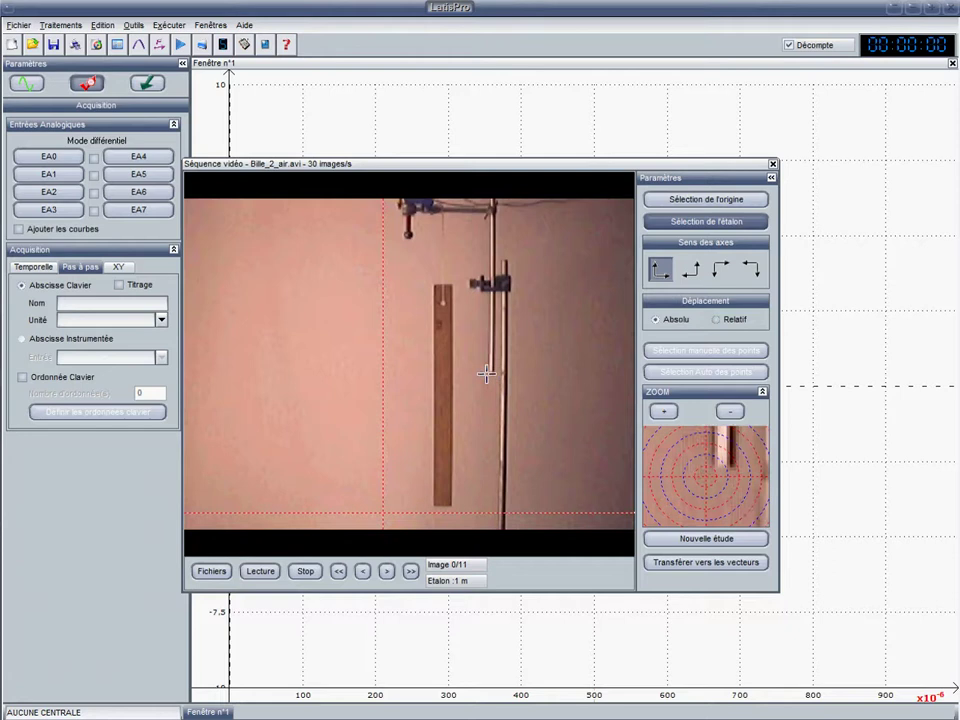
mouse_move(441, 504)
mouse_down()
mouse_move(467, 304)
mouse_move(458, 284)
mouse_up()
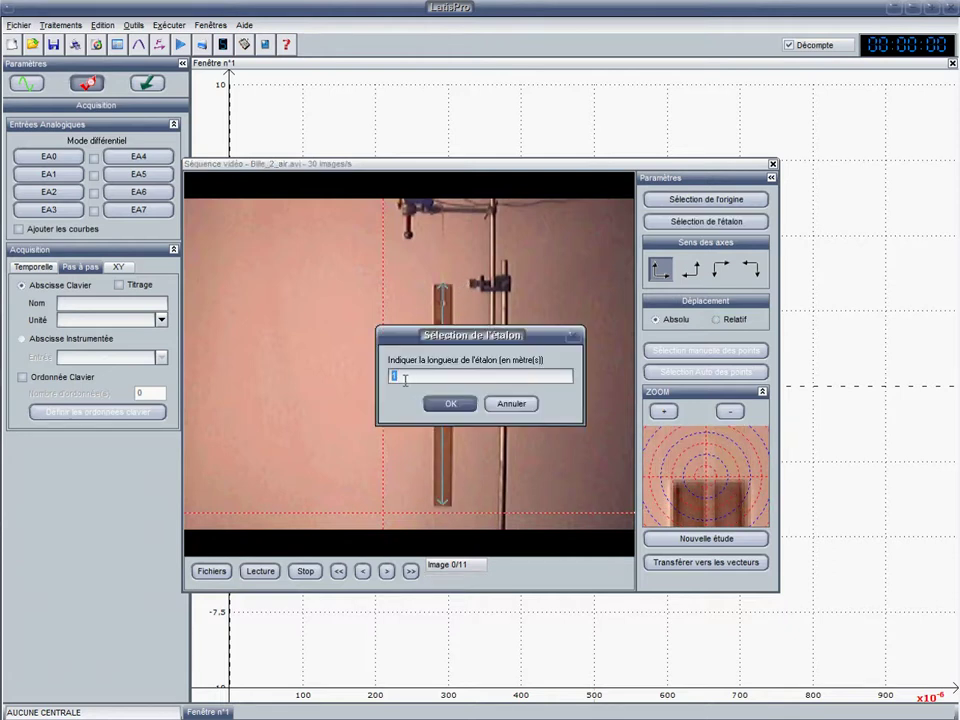
text(0,507)
click(455, 403)
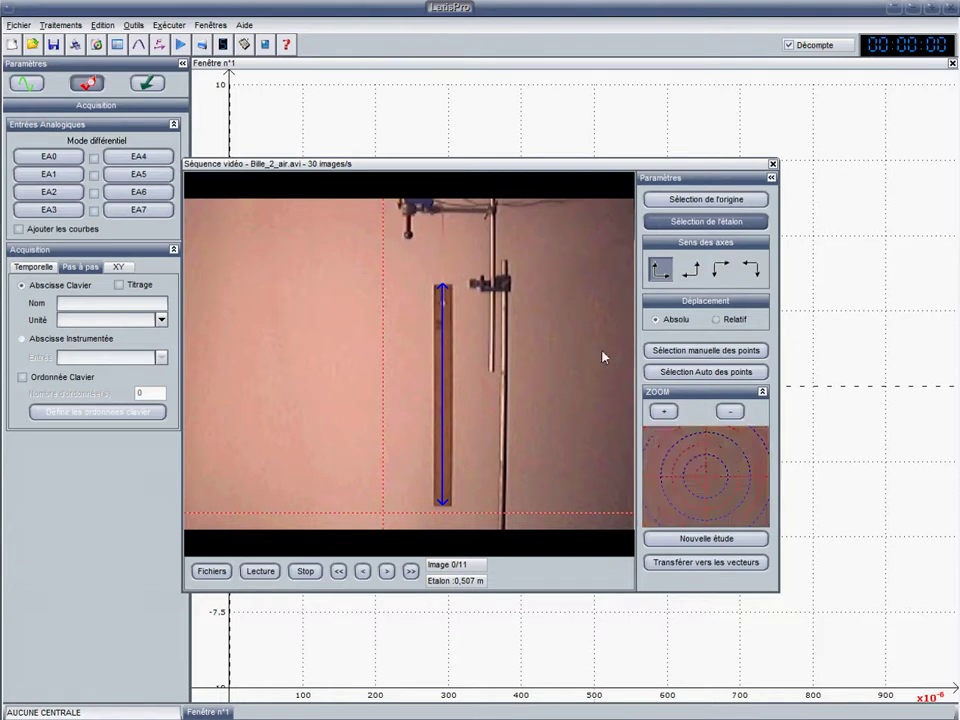
Enlarge the video sequence window to full screen.
double_click(503, 164)
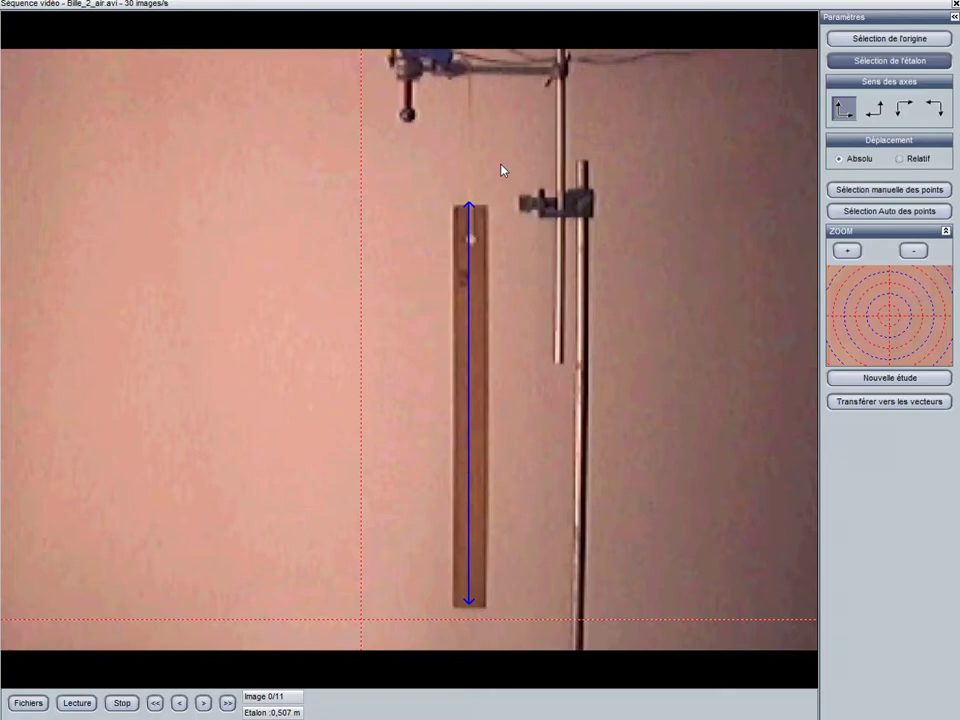
double_click(525, 12)
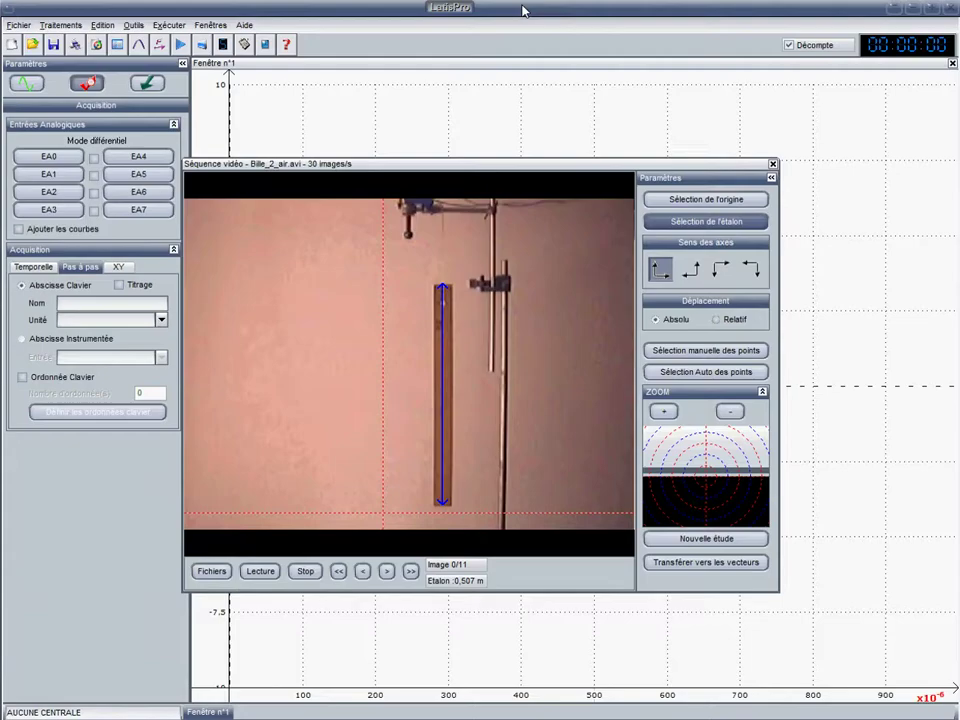
double_click(550, 165)
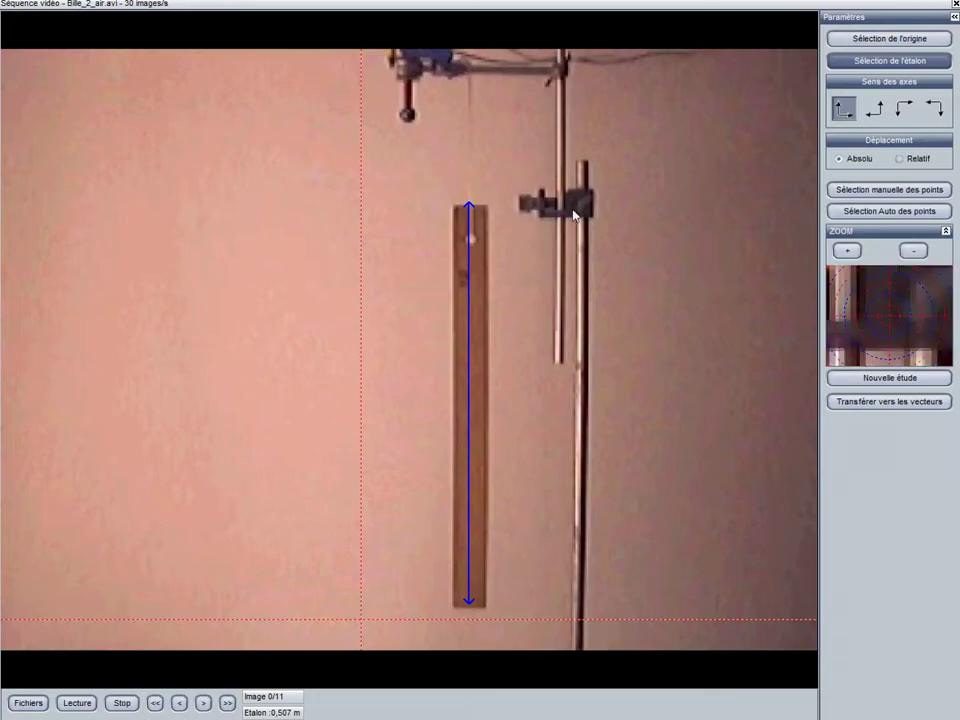
Select the points manually by marking the falling ball's centre on each successive image, from image 0 to image 10.
click(879, 190)
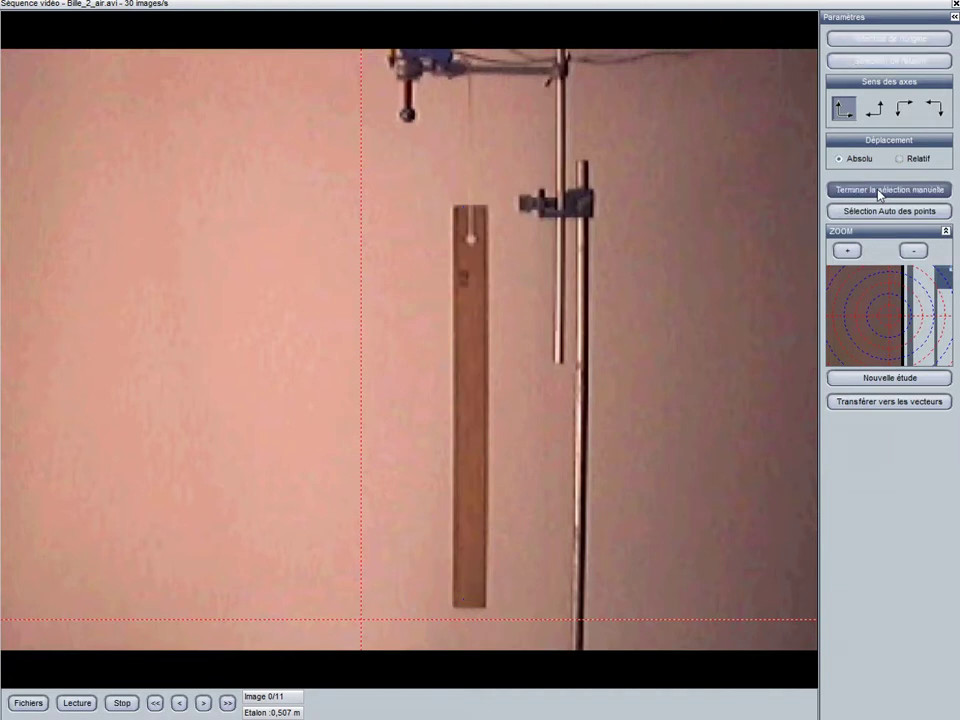
click(408, 114)
click(408, 124)
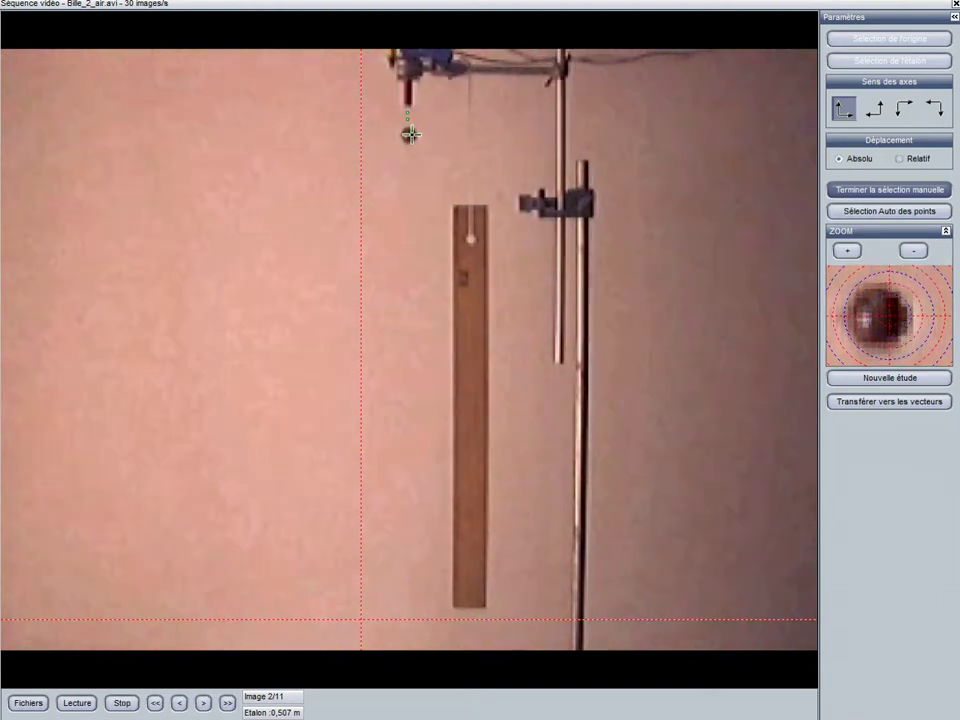
click(410, 134)
click(407, 157)
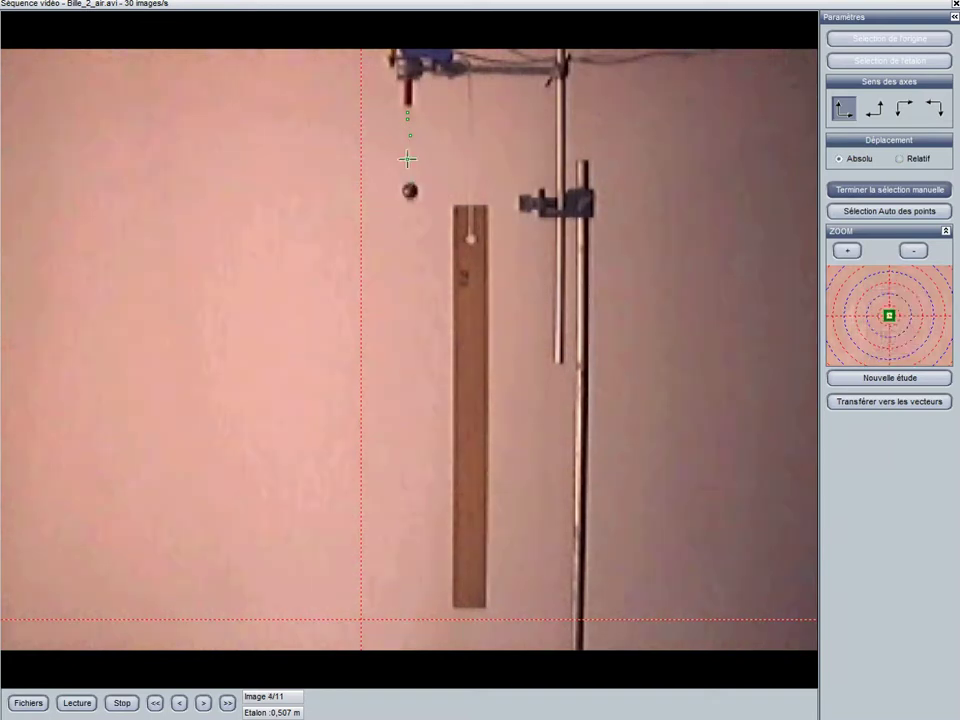
click(409, 189)
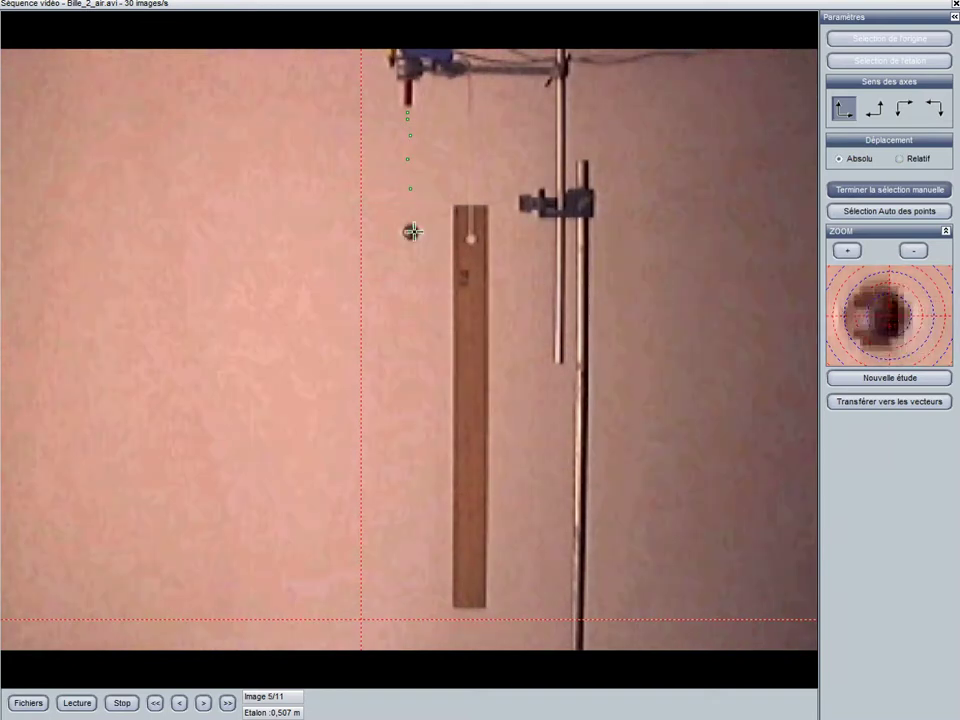
click(411, 231)
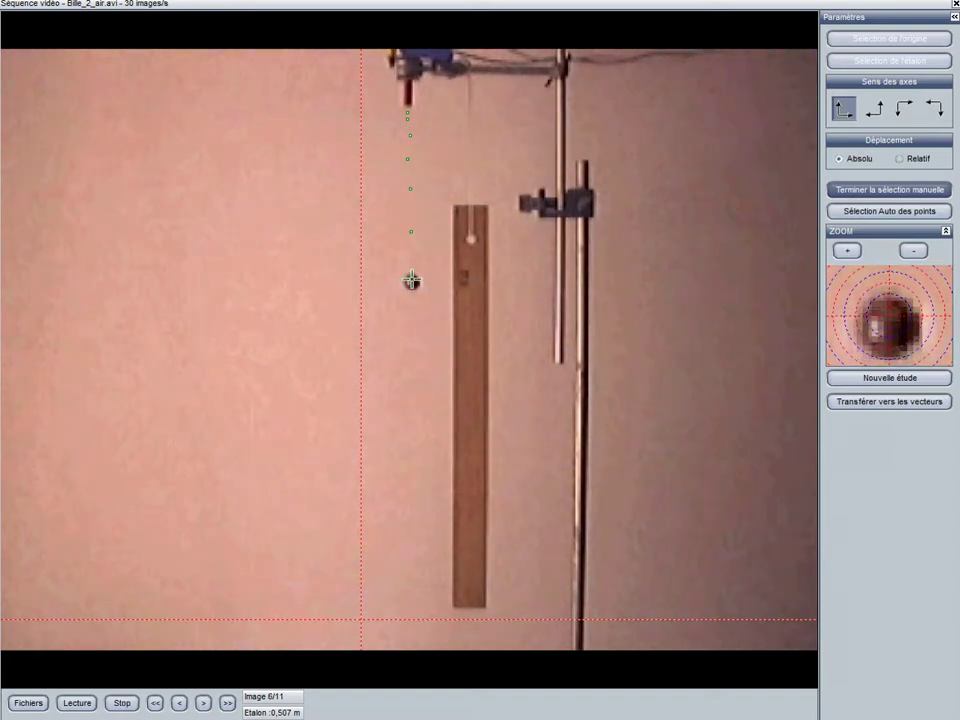
click(411, 279)
click(413, 338)
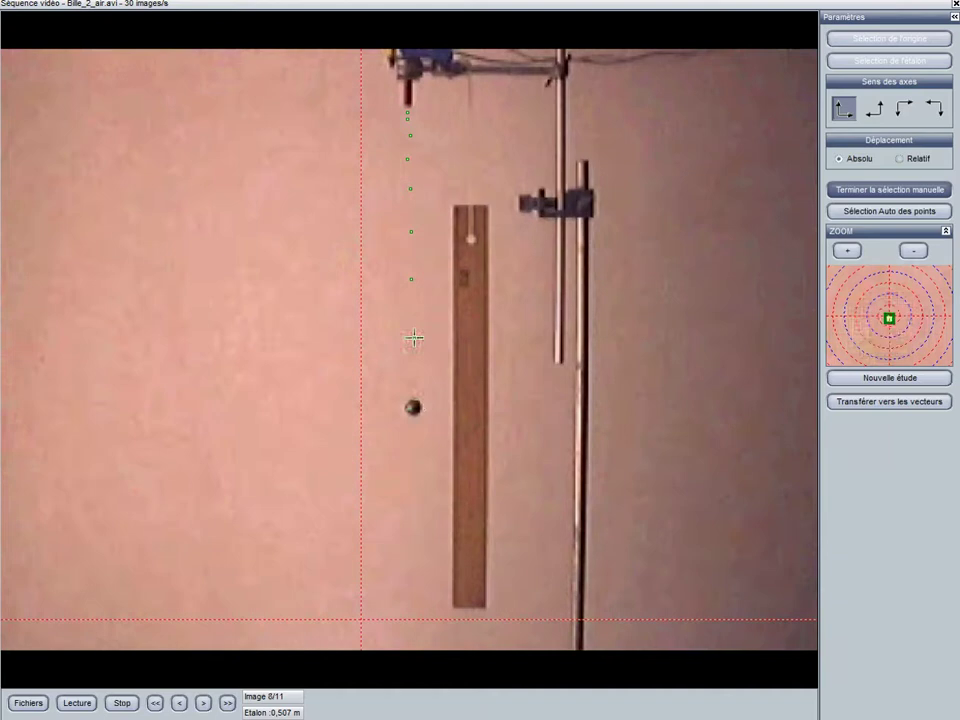
click(414, 408)
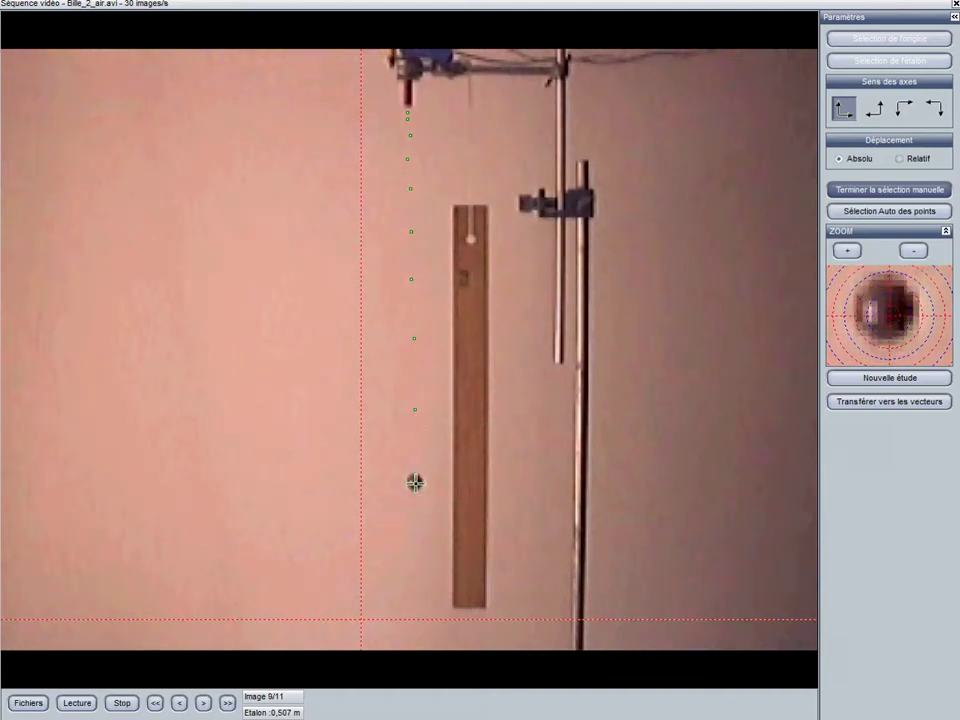
click(415, 483)
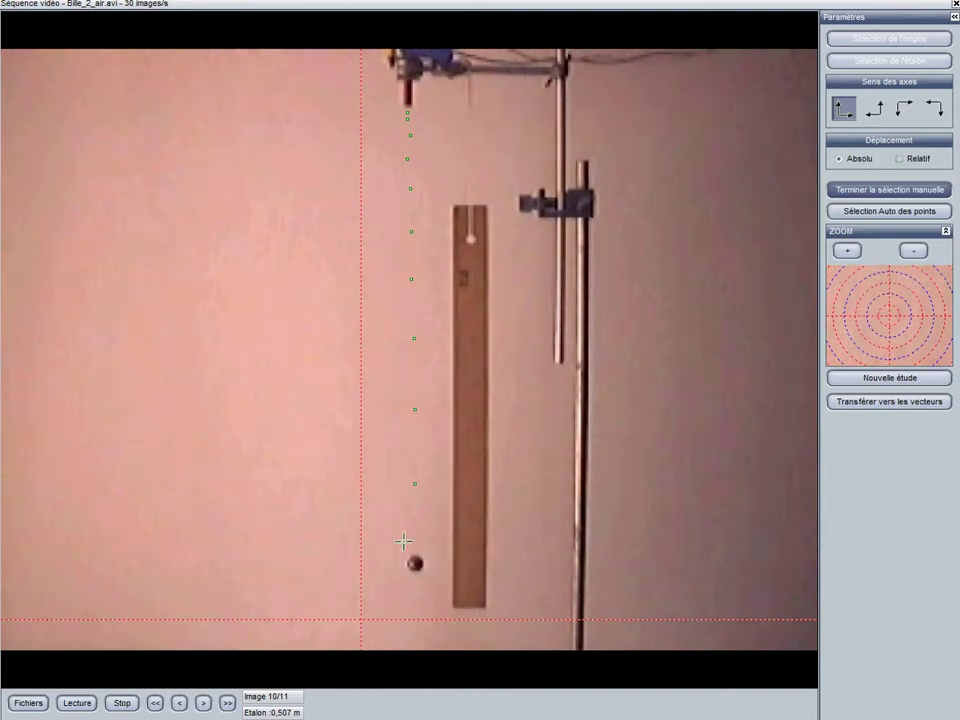
click(415, 561)
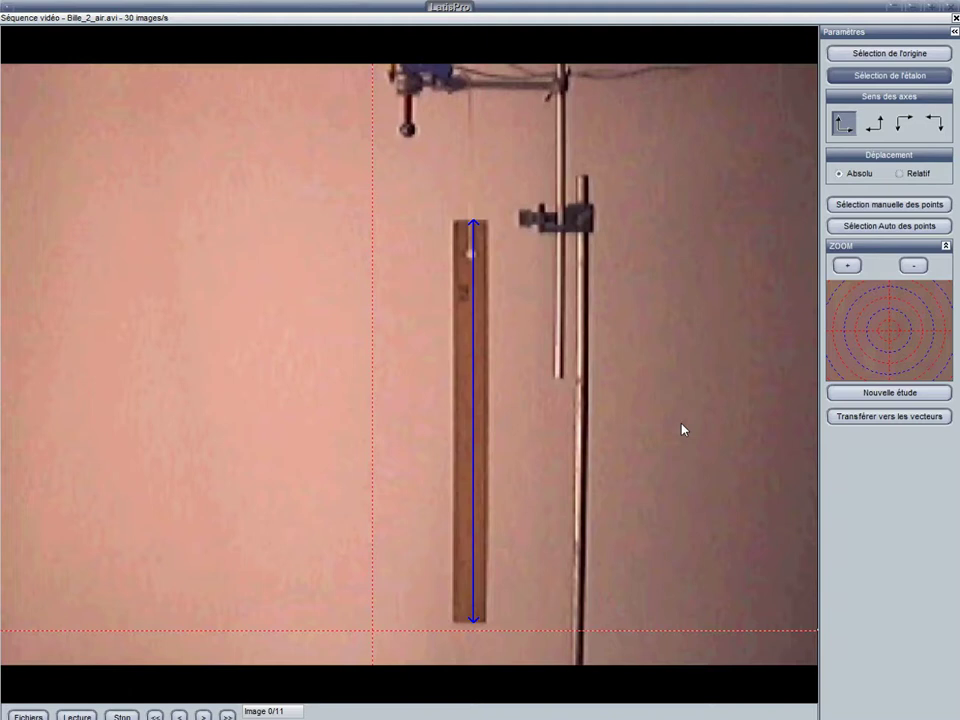
Advance to image 1, switch to automatic point selection and pick the ball as the object to track.
click(916, 227)
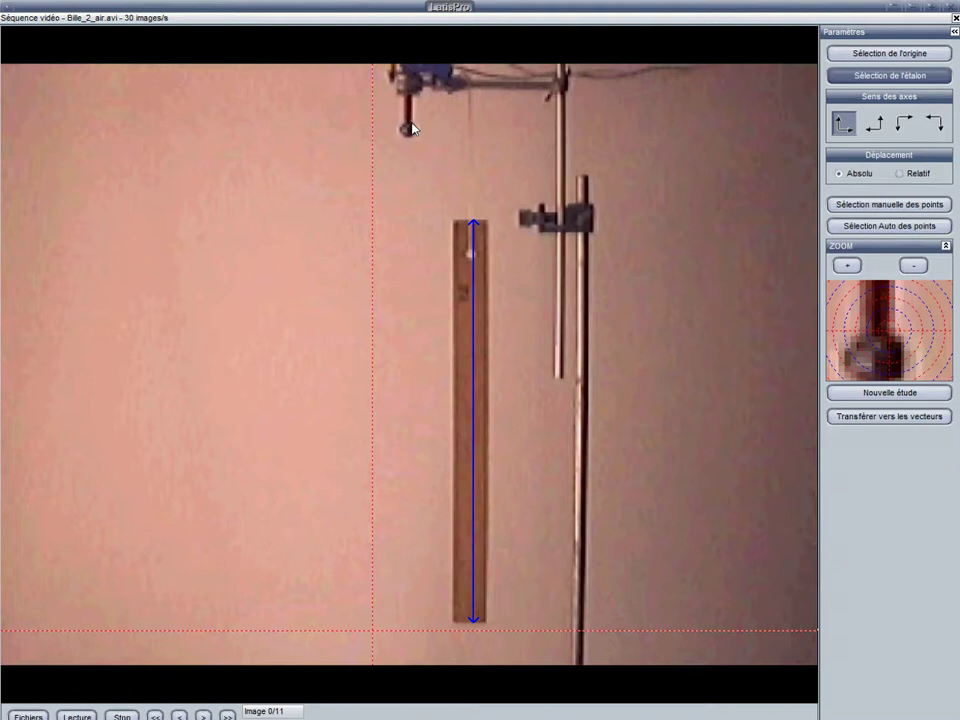
click(205, 716)
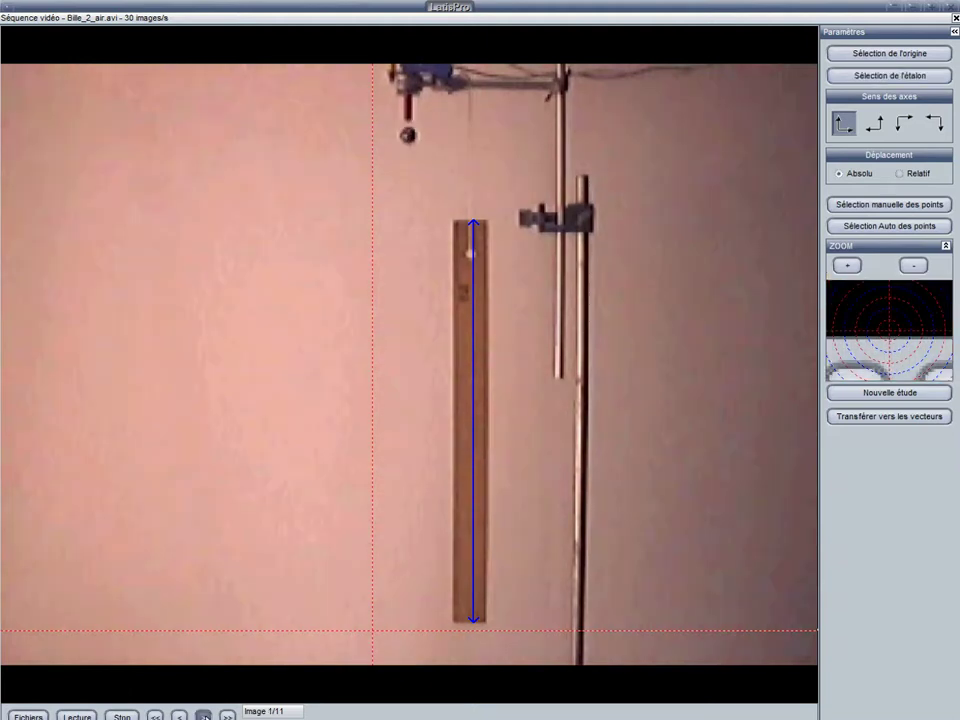
click(896, 227)
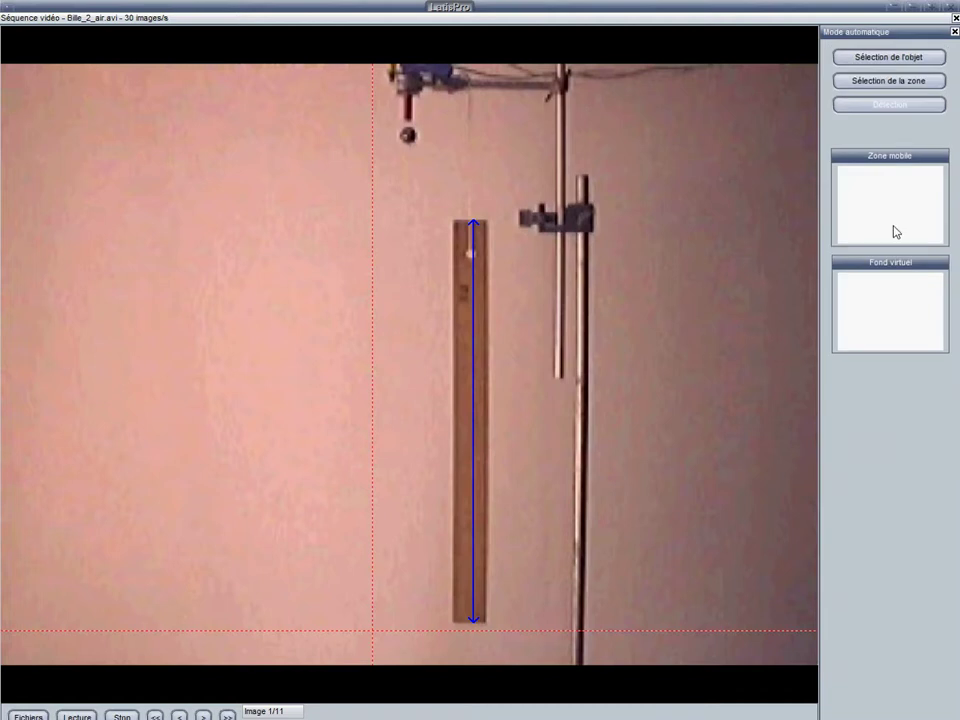
click(882, 59)
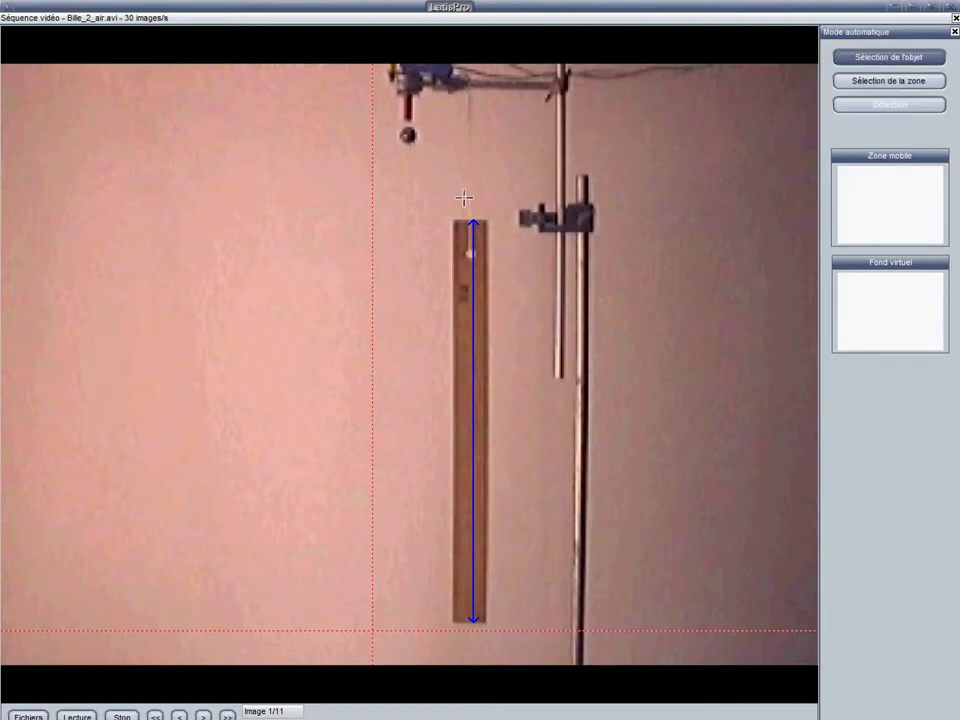
click(408, 136)
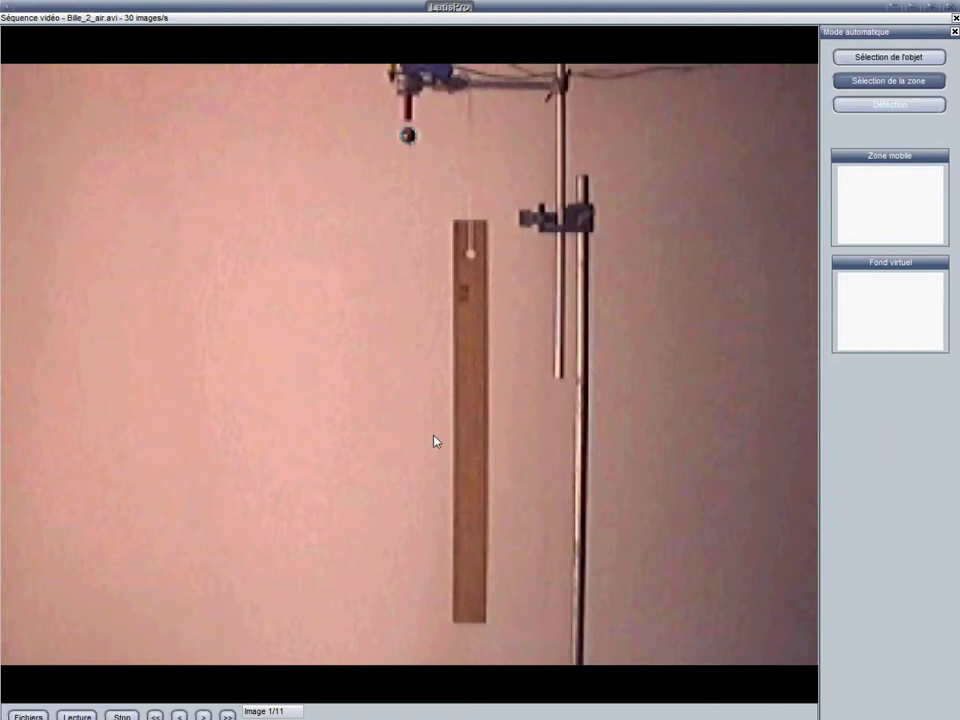
Define the tracking zone from just above the ball to the image's lower edge, extending across the ruler, and run the detection.
drag(381, 120, 439, 633)
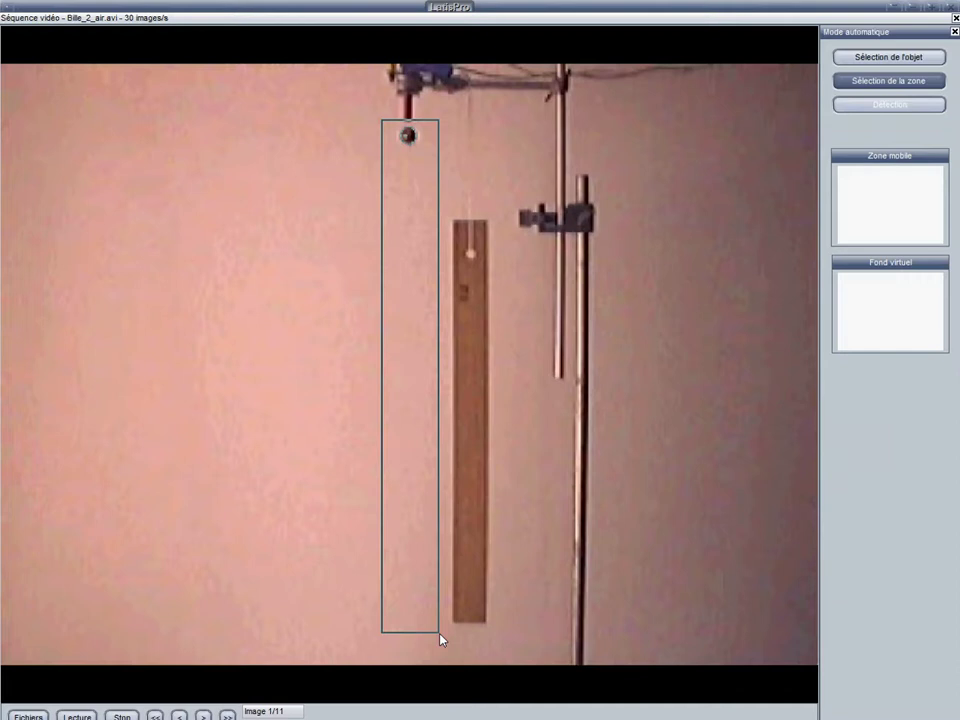
drag(440, 633, 444, 670)
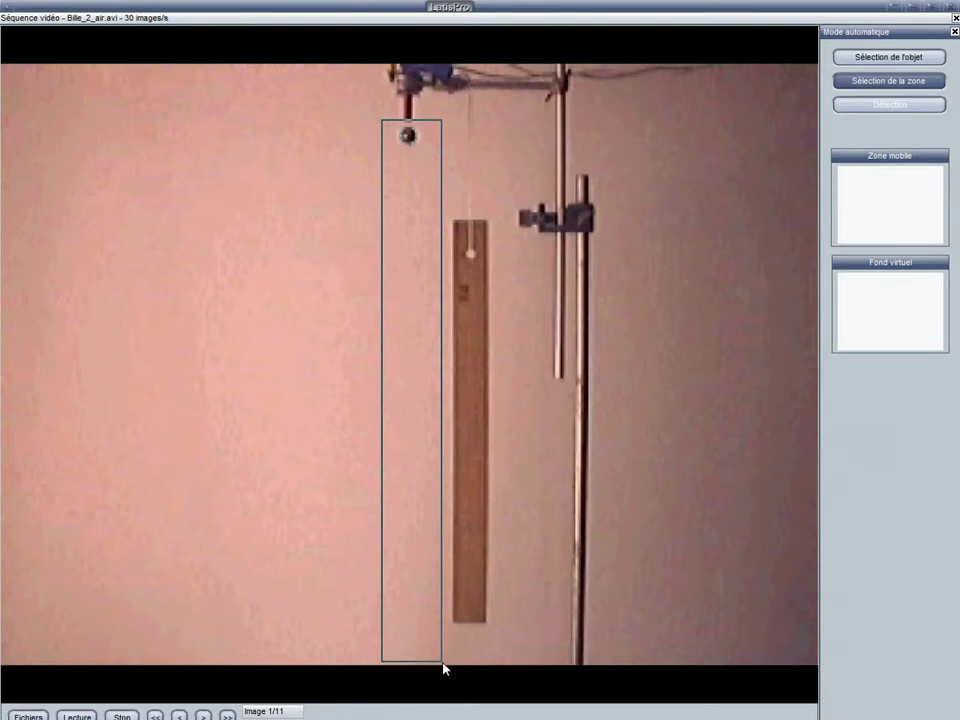
drag(444, 668, 487, 665)
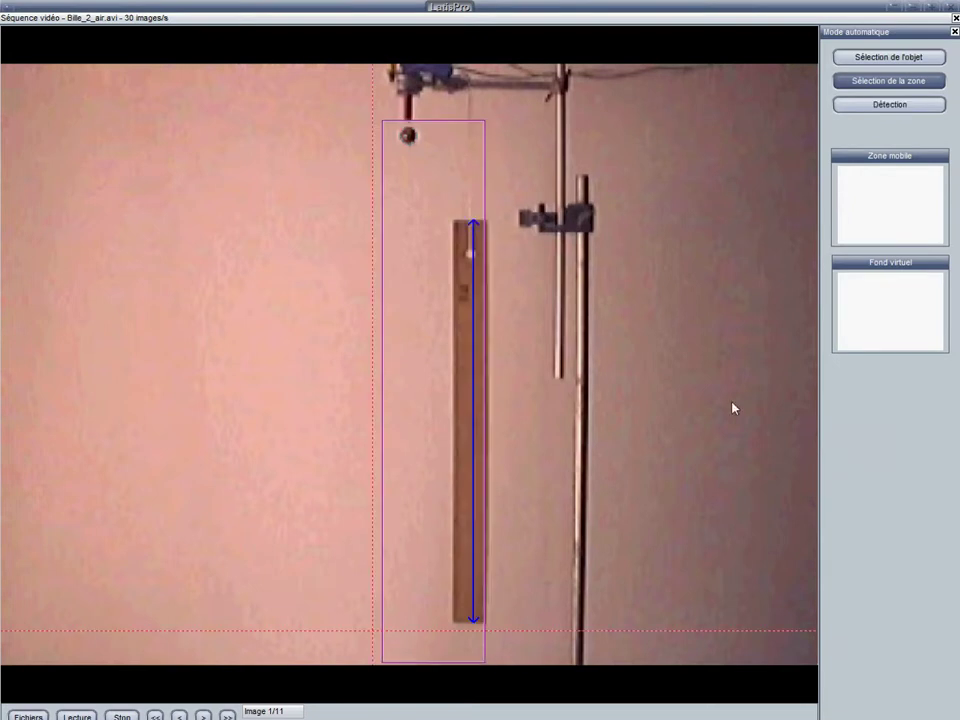
click(890, 105)
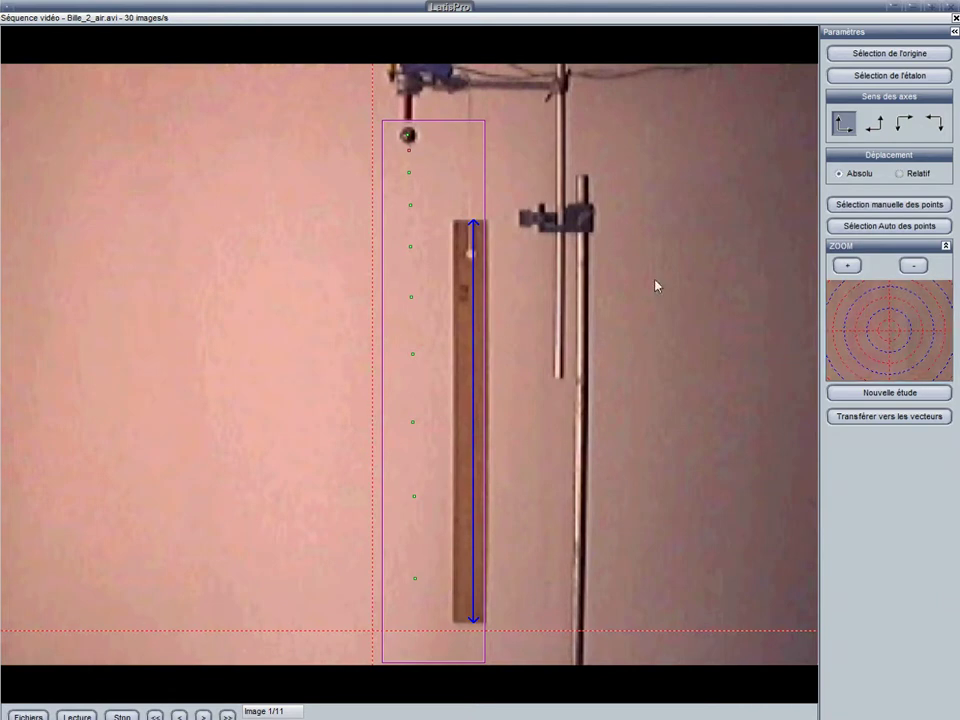
Transfer the tracked points to the vectors and enlarge the mechanics vector plot to full screen.
click(908, 418)
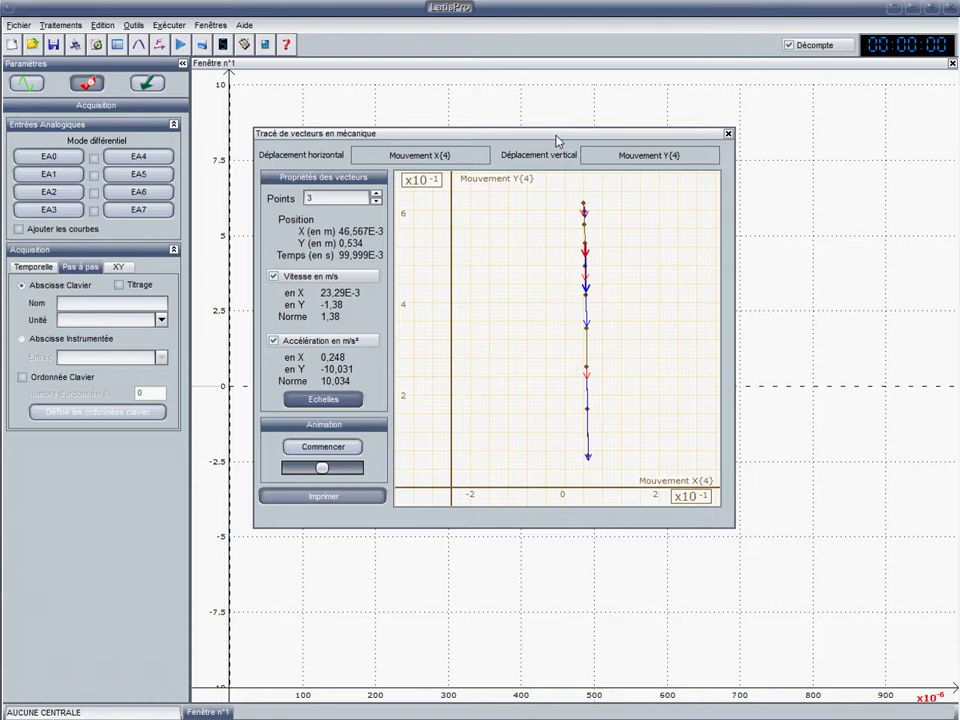
double_click(557, 141)
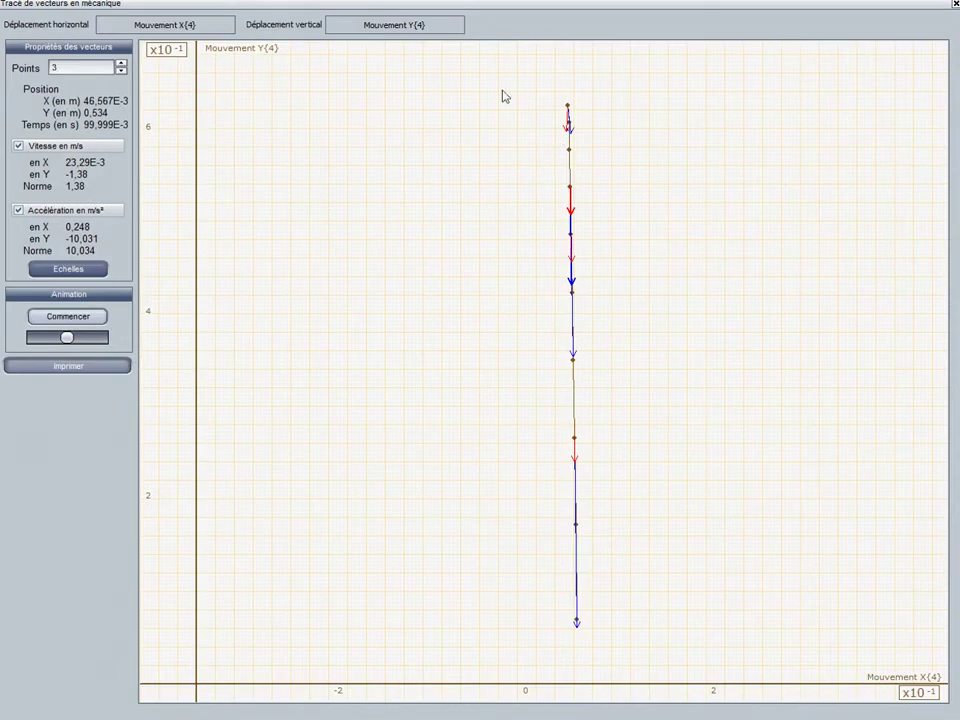
Show the velocity and acceleration vectors at point 8, and hide all the vectors on the trajectory.
click(575, 524)
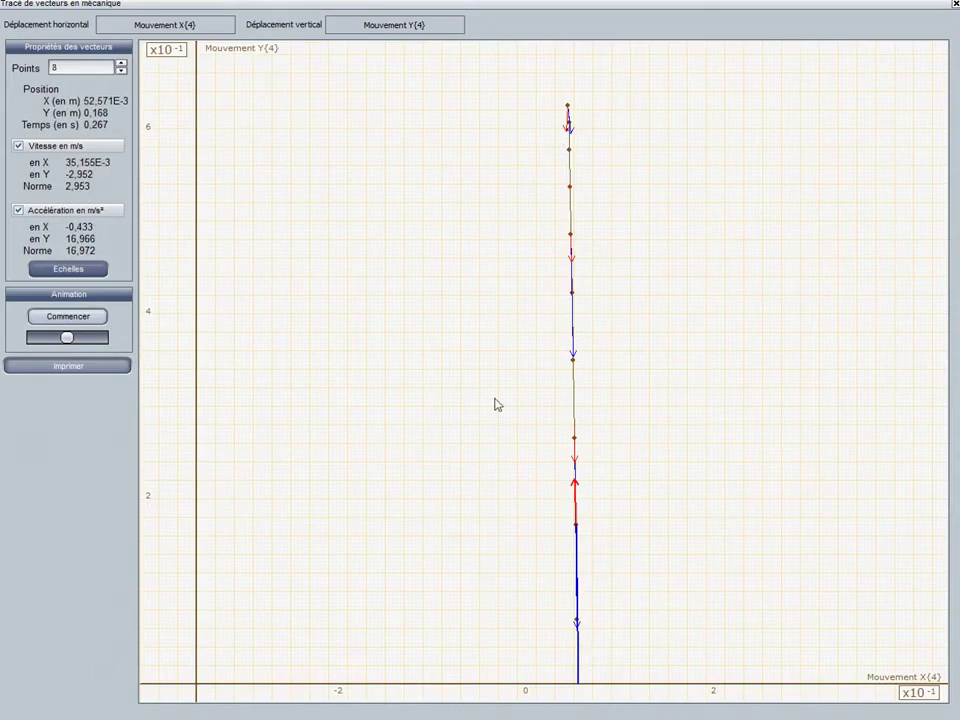
click(299, 215)
right_click(299, 215)
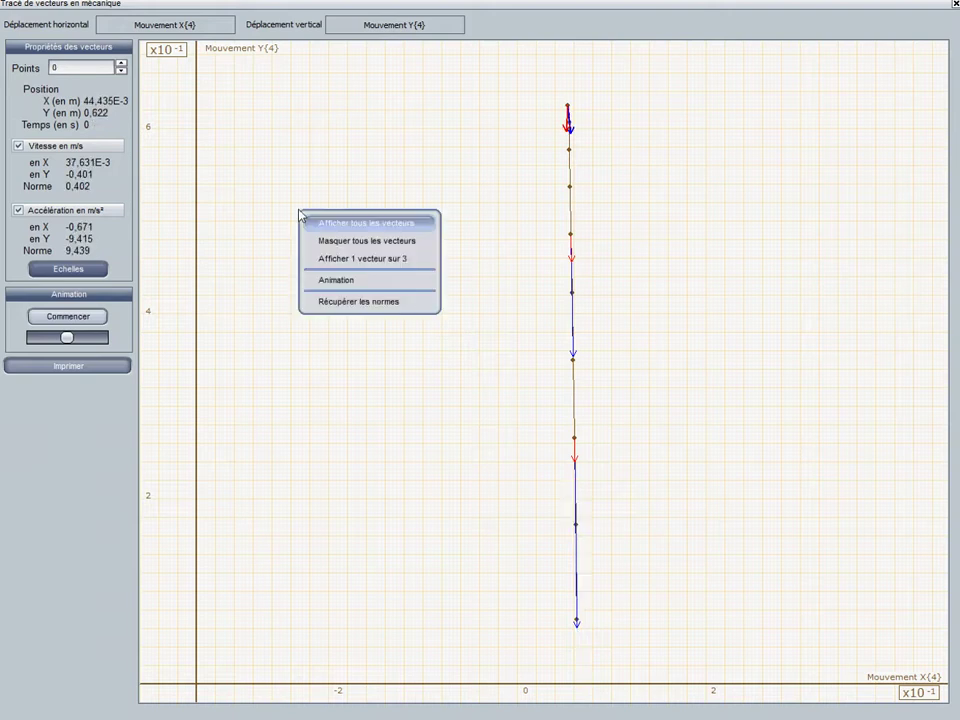
click(329, 243)
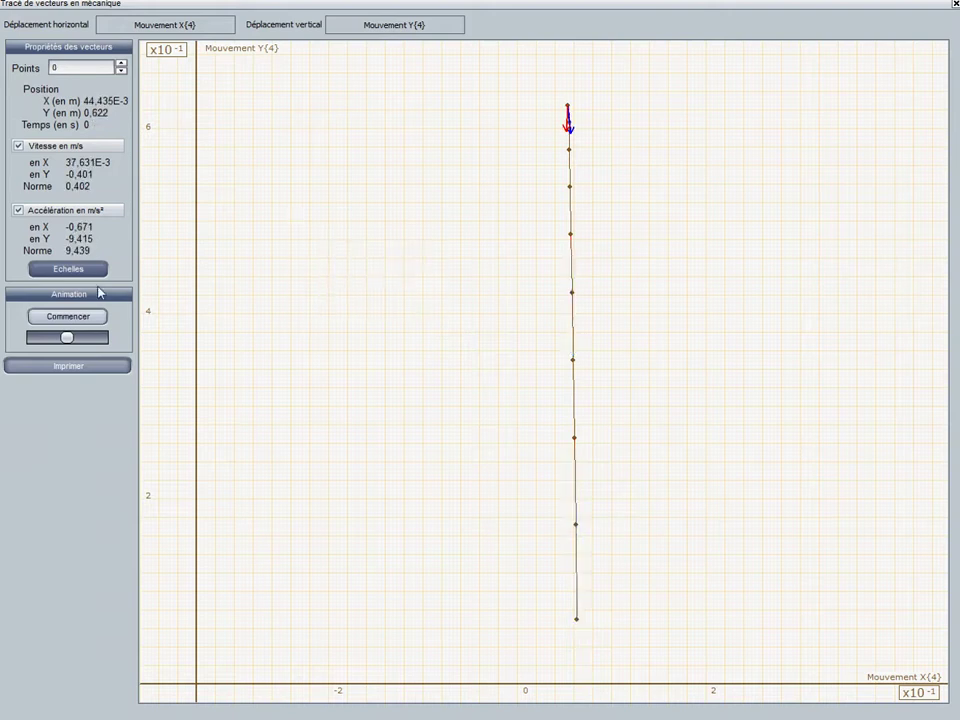
Play the animation of the velocity and acceleration vectors along the trajectory, and turn the animation mode off.
right_click(358, 302)
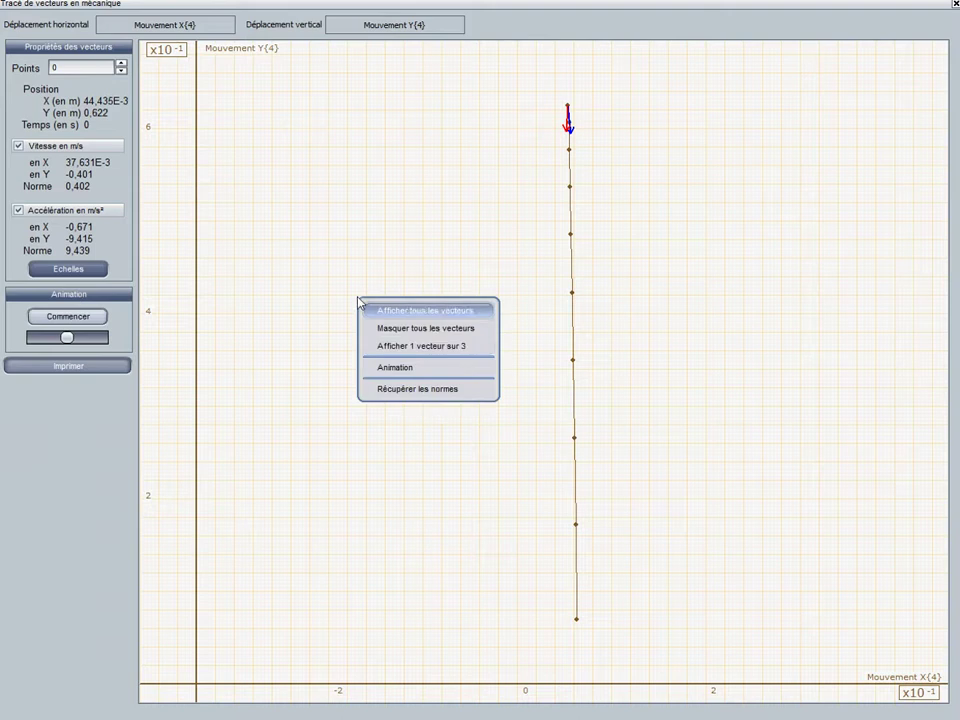
click(414, 370)
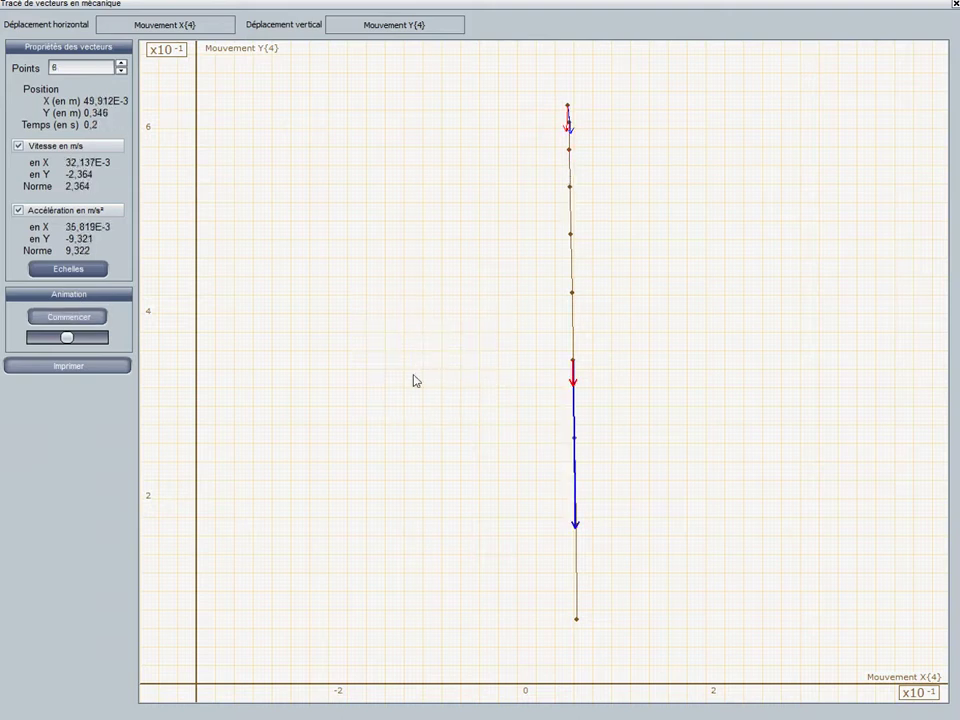
click(58, 316)
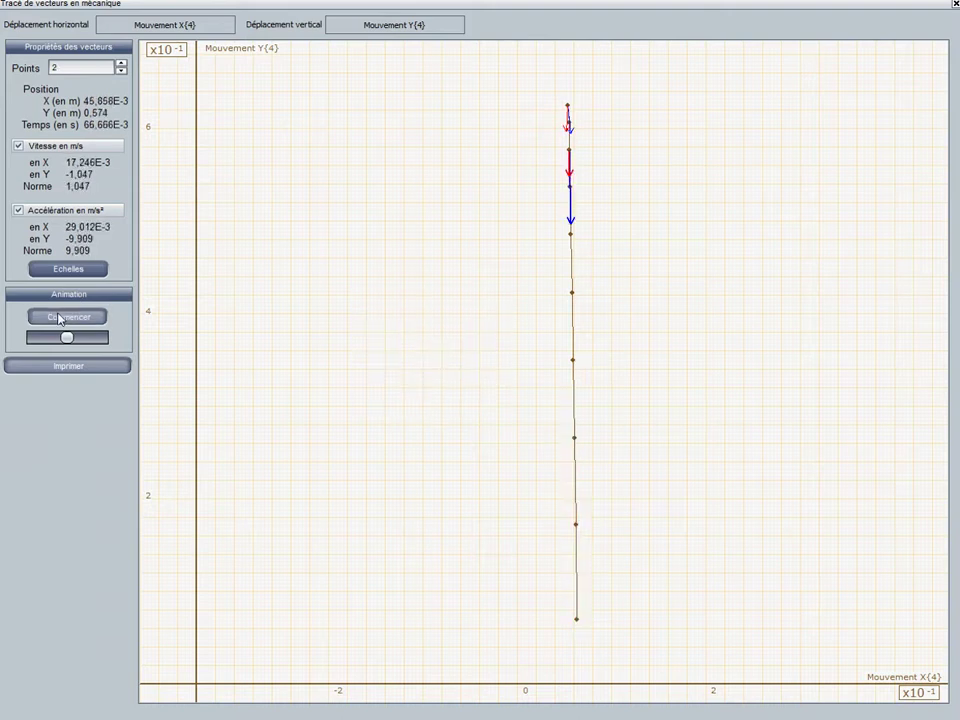
right_click(328, 341)
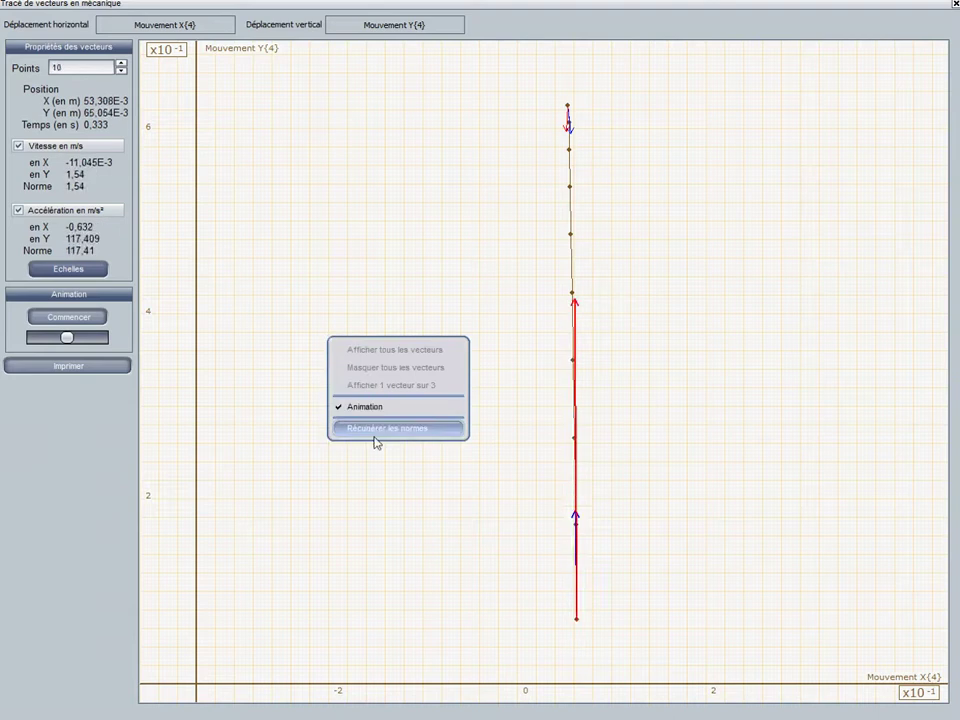
click(377, 410)
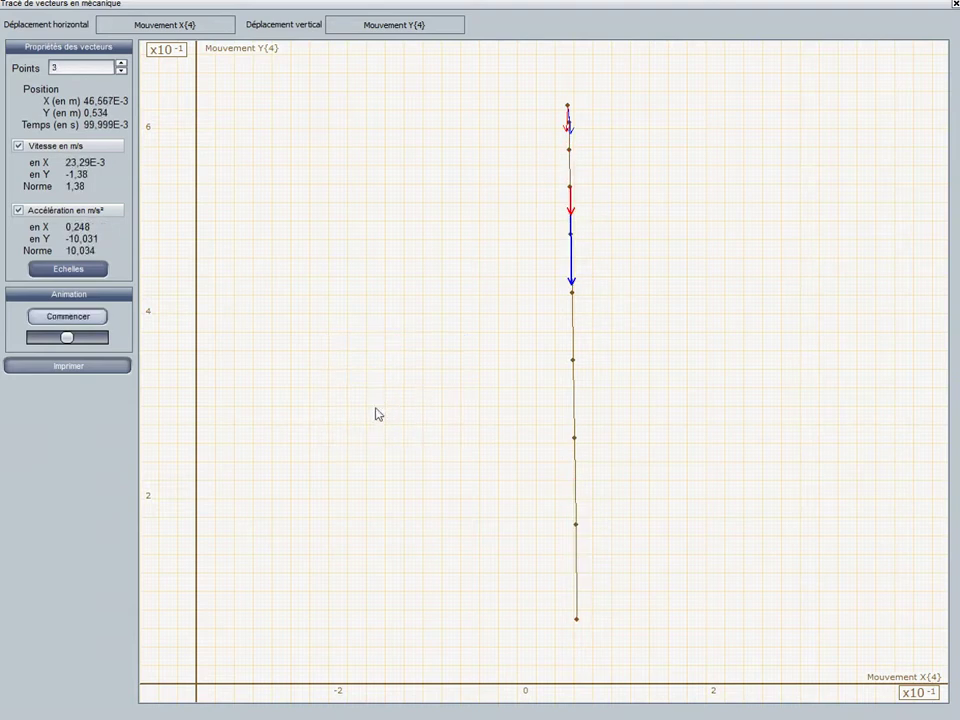
Show vectors only at points 4 and 7, displaying the acceleration alone and then the velocity alone.
right_click(366, 372)
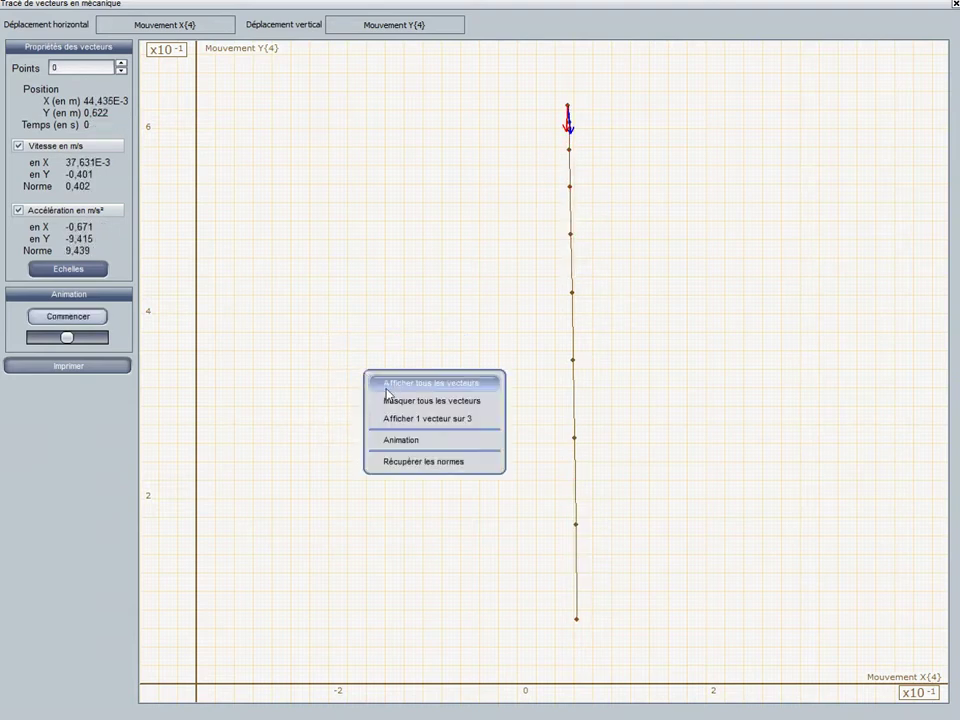
click(399, 405)
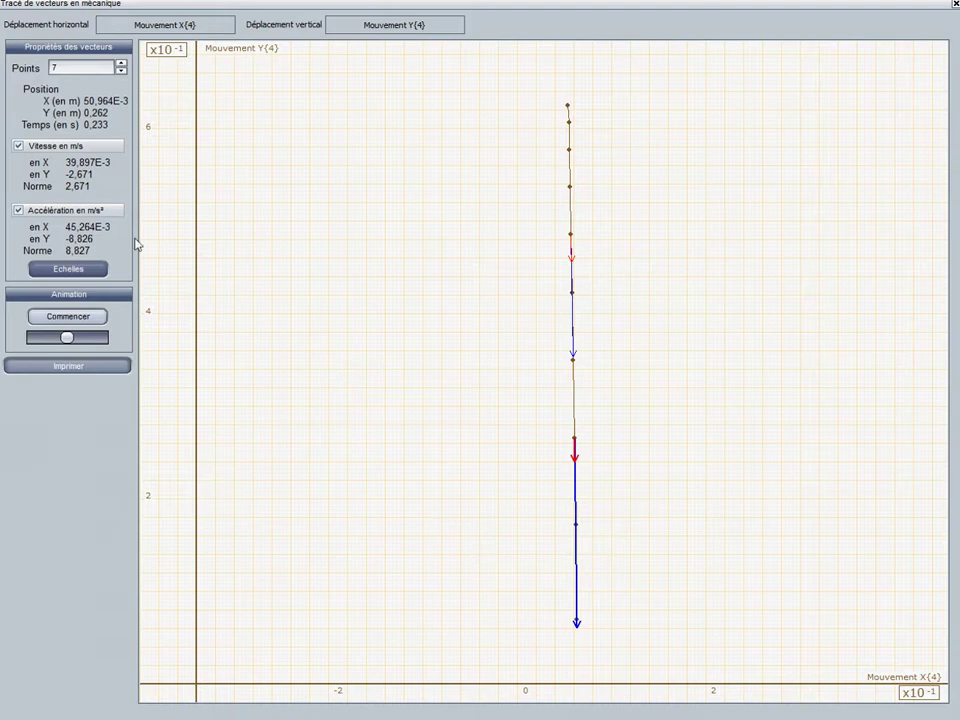
click(19, 147)
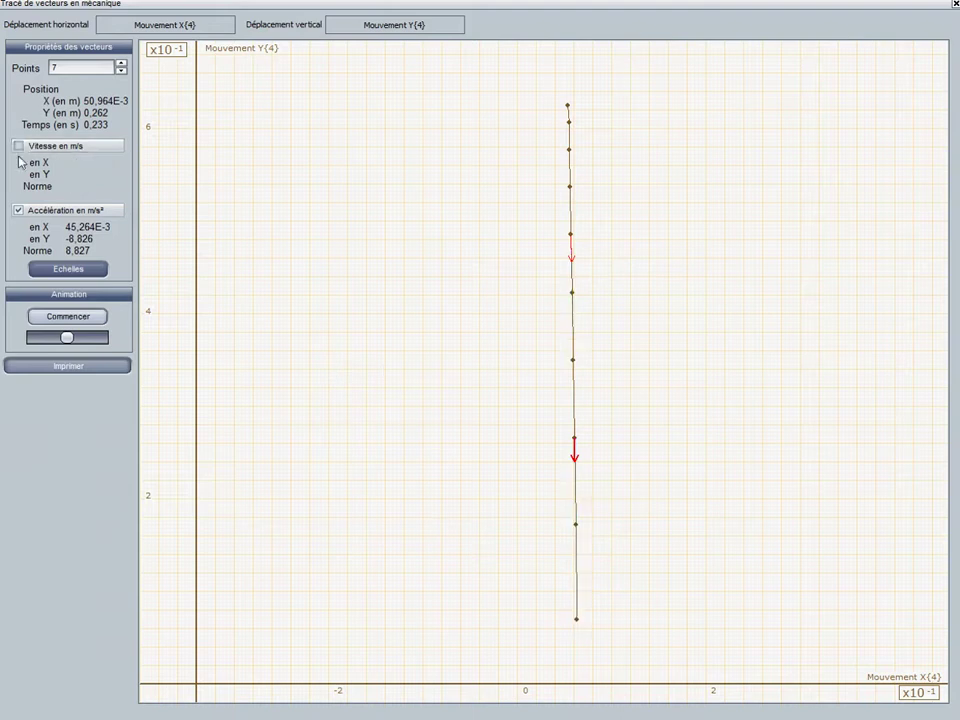
click(19, 147)
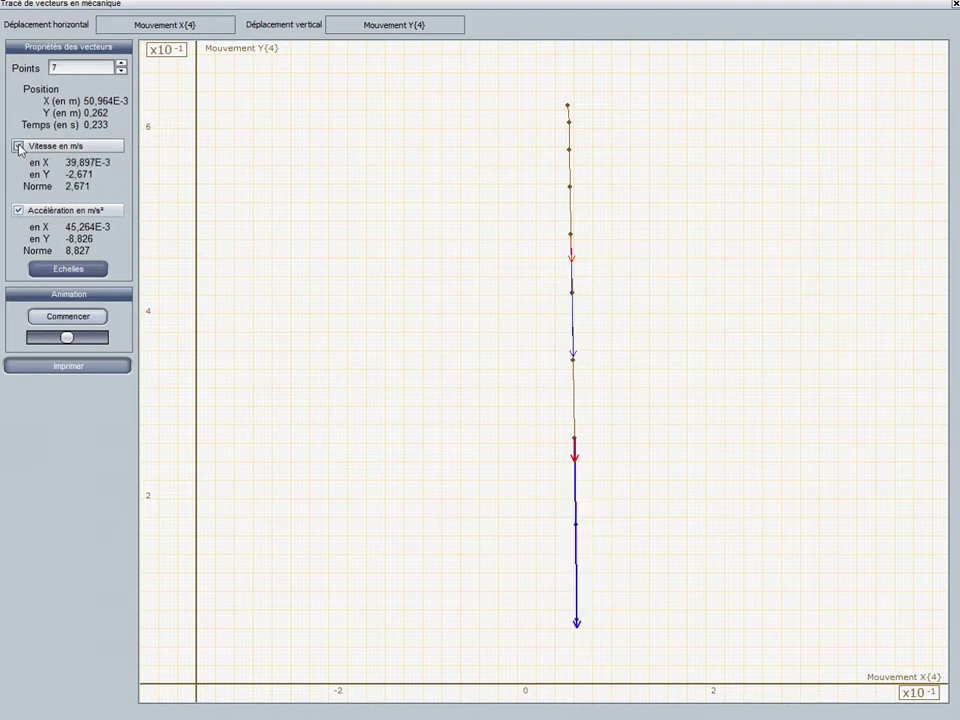
click(22, 211)
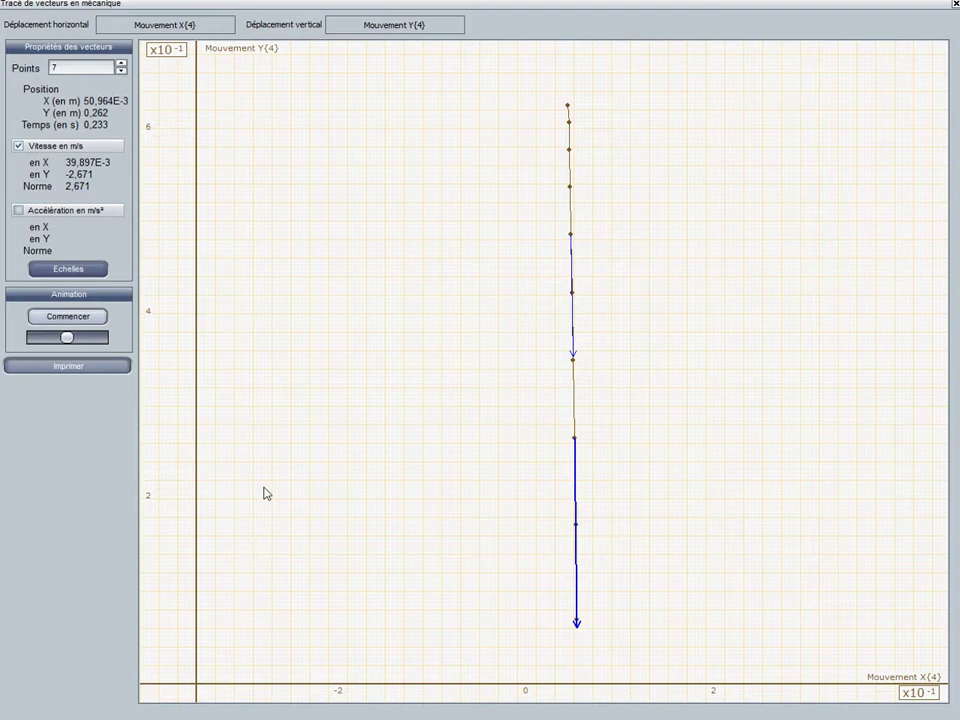
Hide all vectors except those at point 7 and turn the acceleration display back on.
right_click(279, 207)
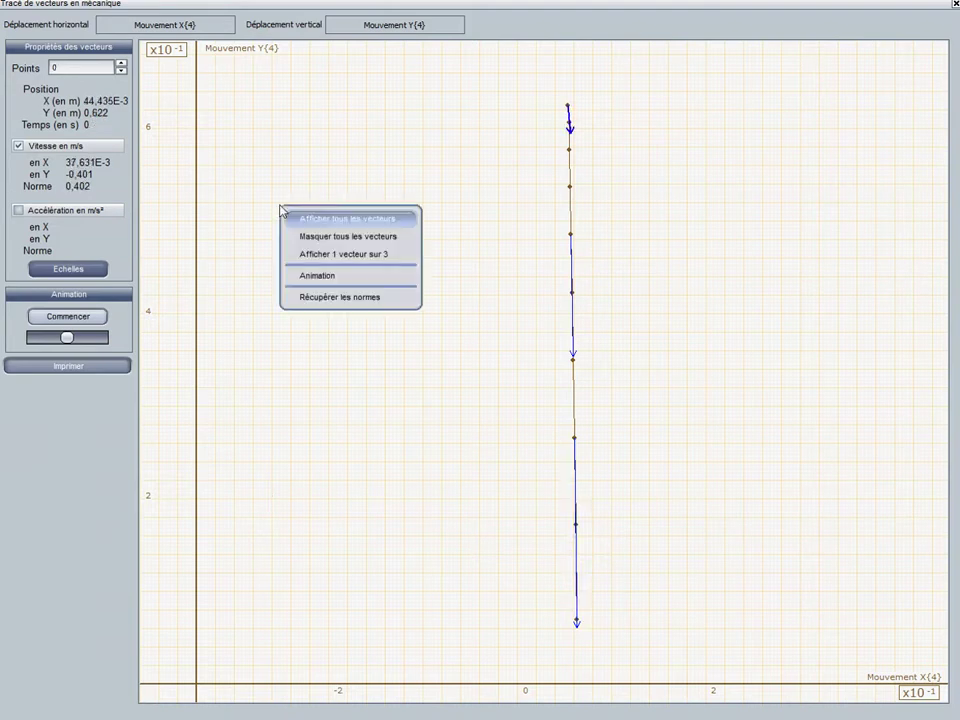
click(347, 234)
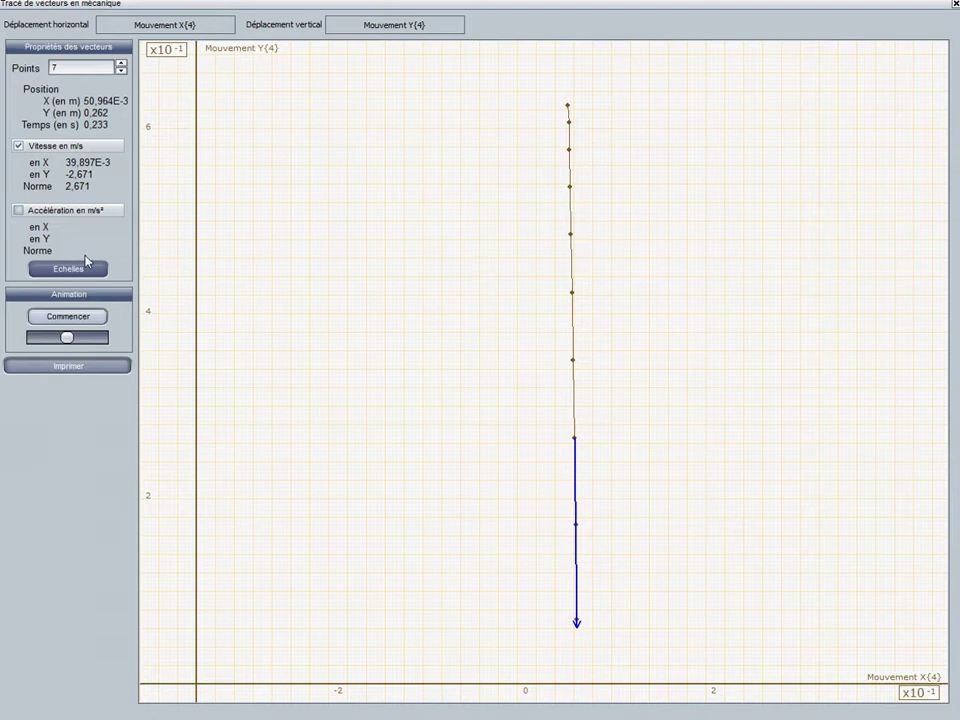
click(18, 211)
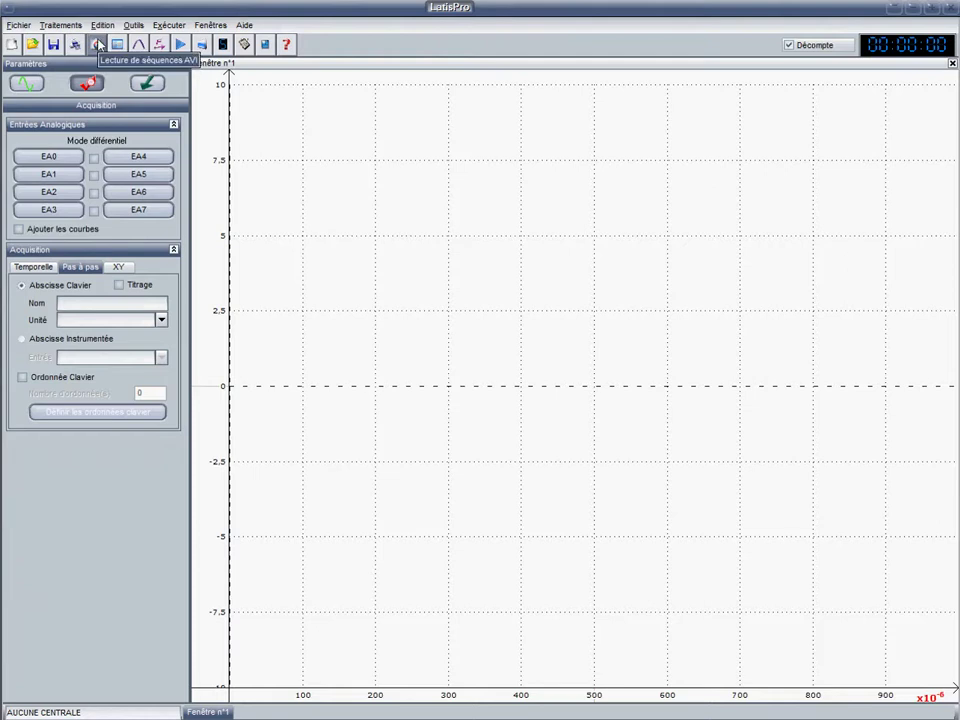
Return to the AVI sequence player and load rebond.avi from the video-TP1 folder.
click(98, 44)
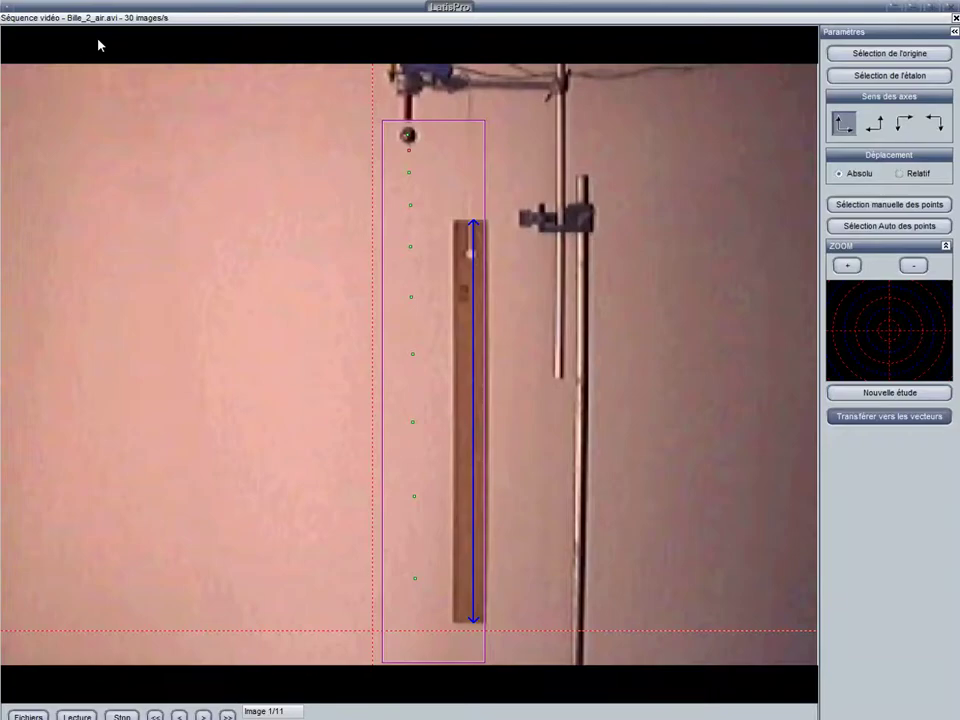
click(30, 714)
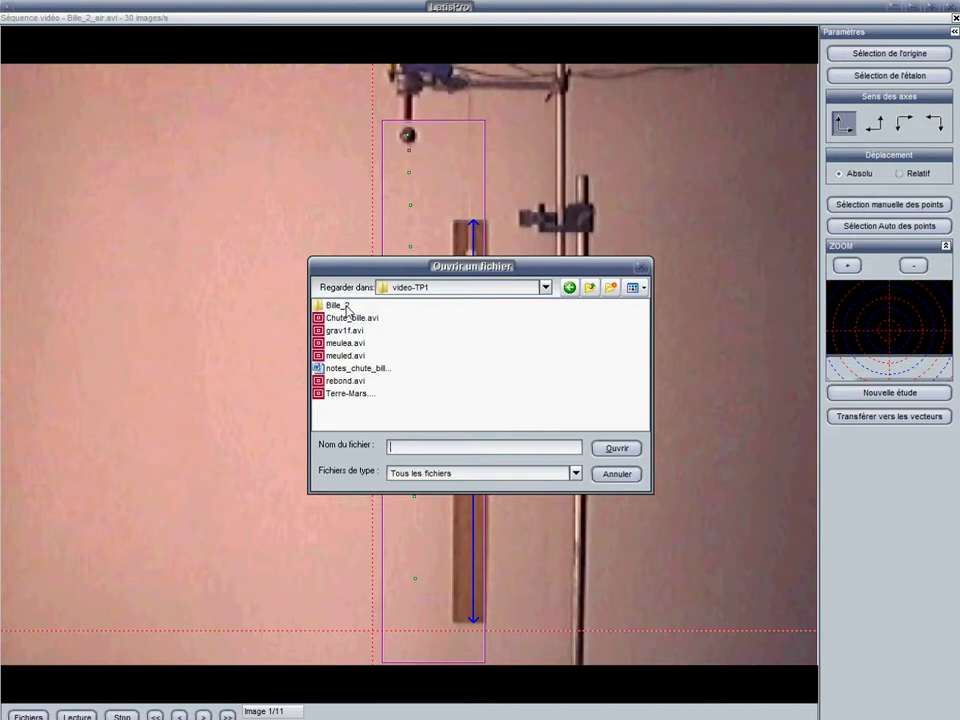
click(345, 380)
click(617, 452)
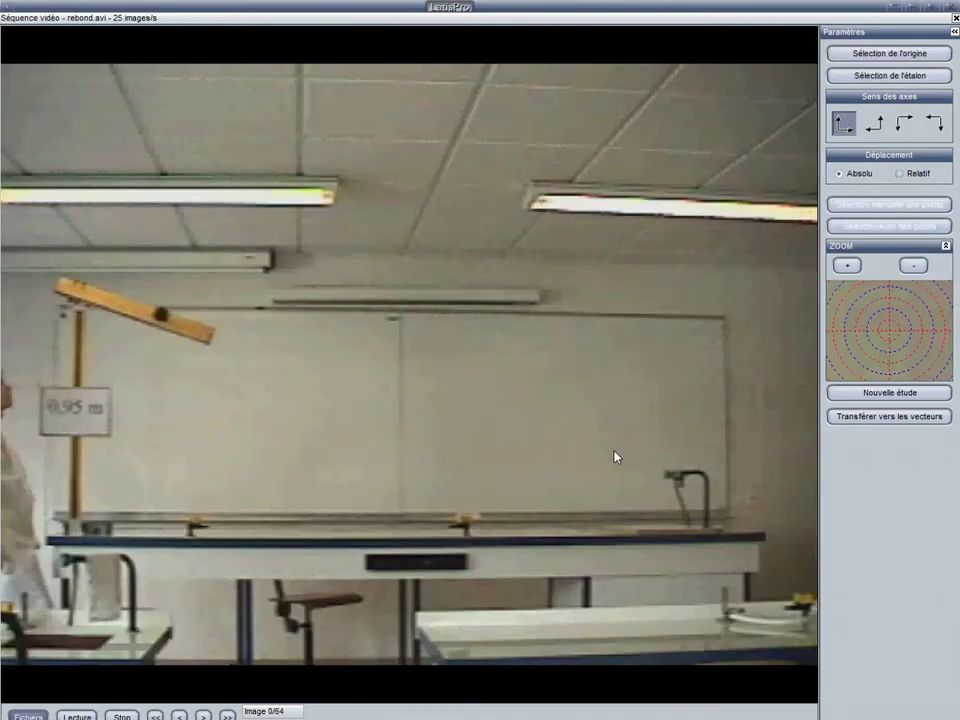